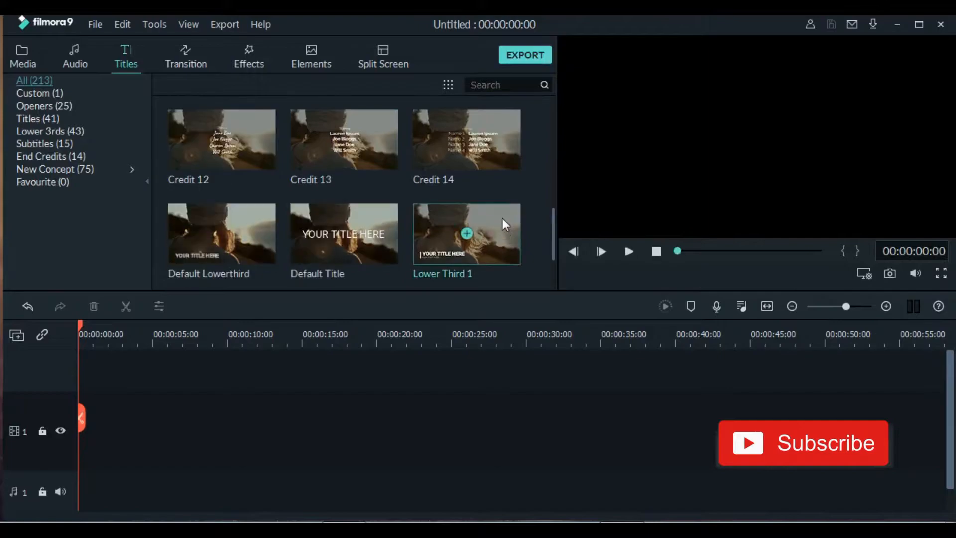
Step: Add the Credit 4 title to the start of the first video track
click(367, 238)
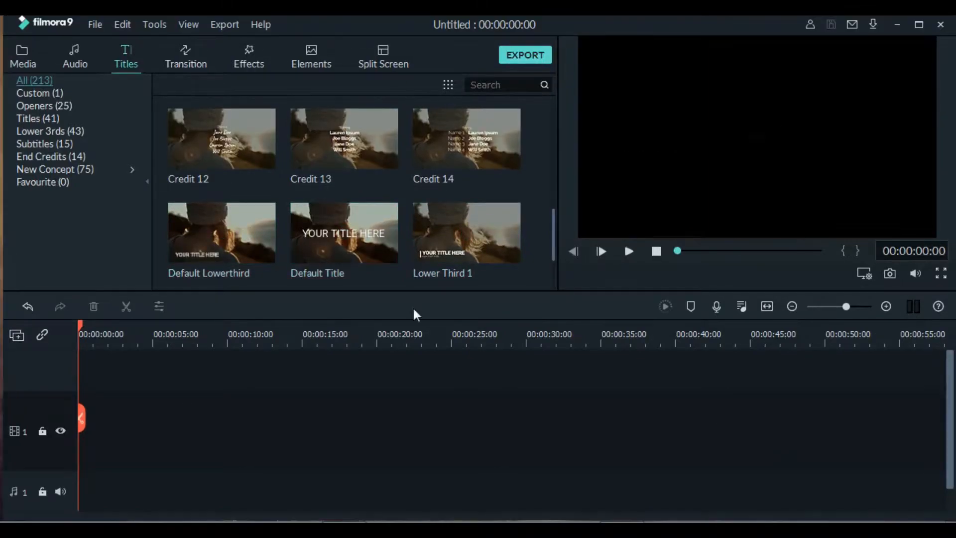
click(342, 148)
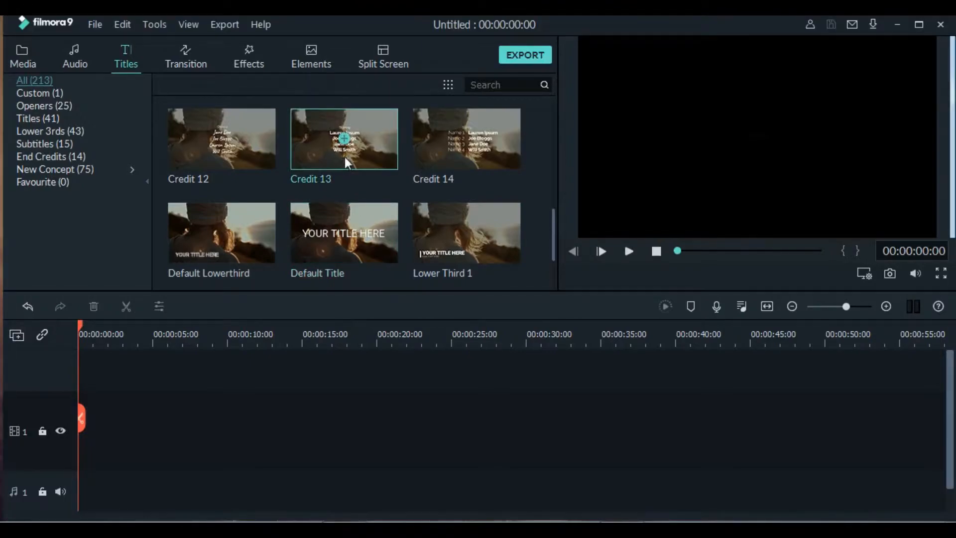
scroll(357, 160, up, 5)
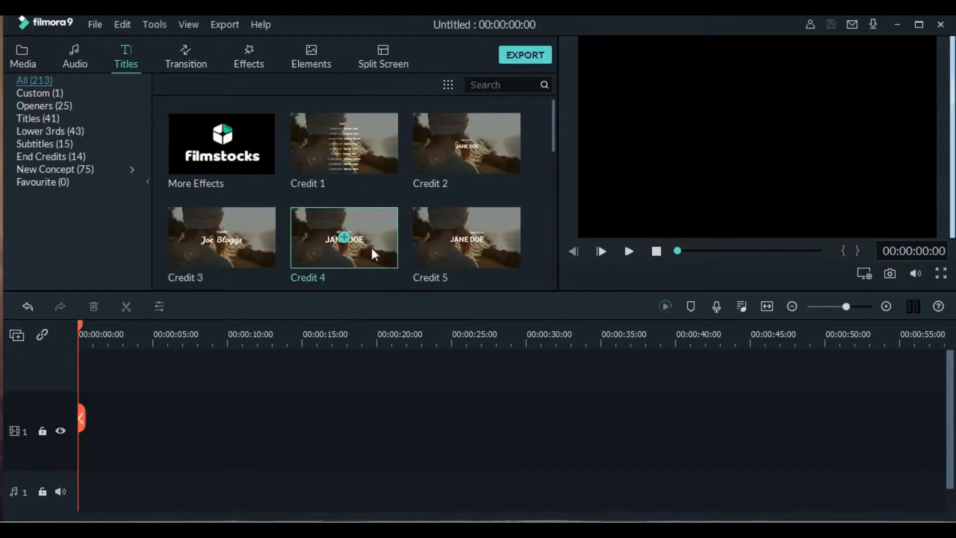
click(371, 249)
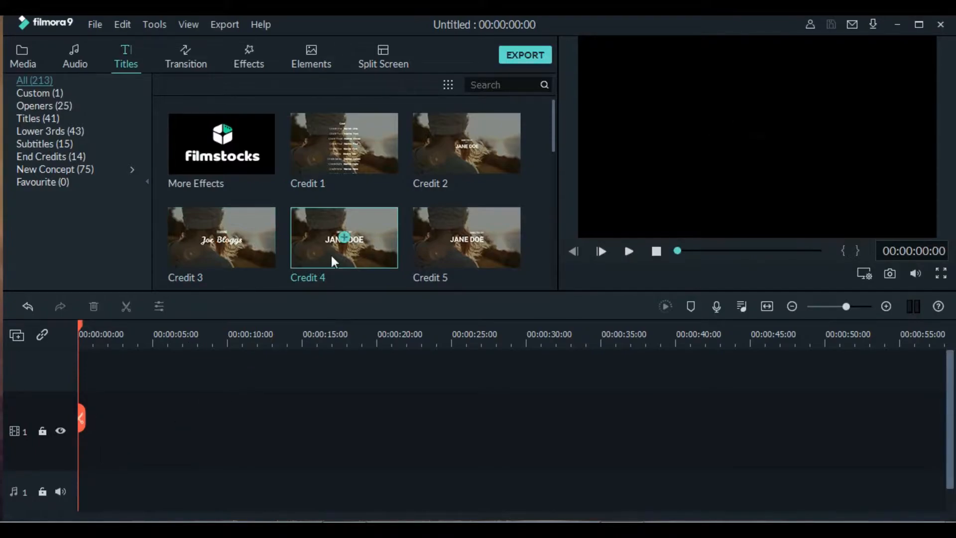
click(346, 241)
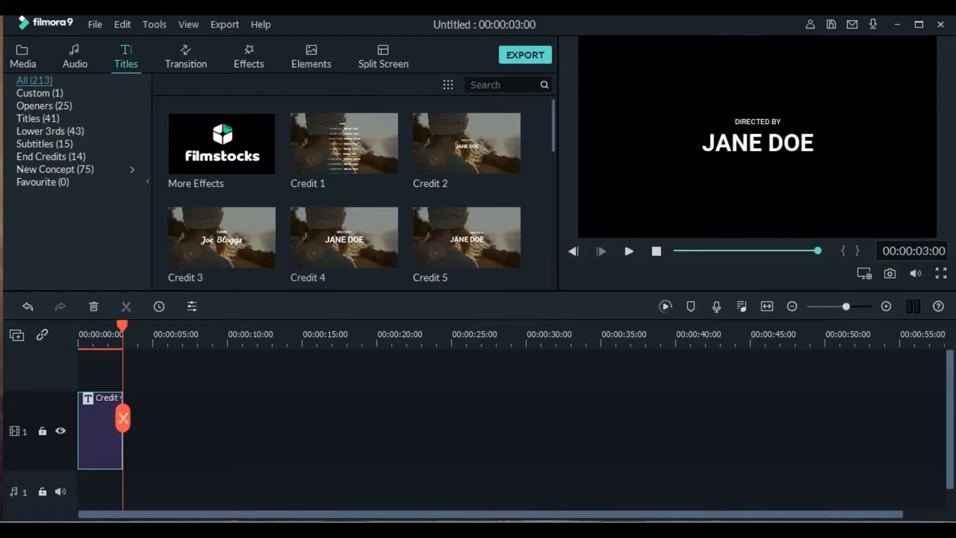
Step: Open the Credit 4 title for editing and delete its "DIRECTED BY" line using the On-Screen Keyboard
double_click(109, 405)
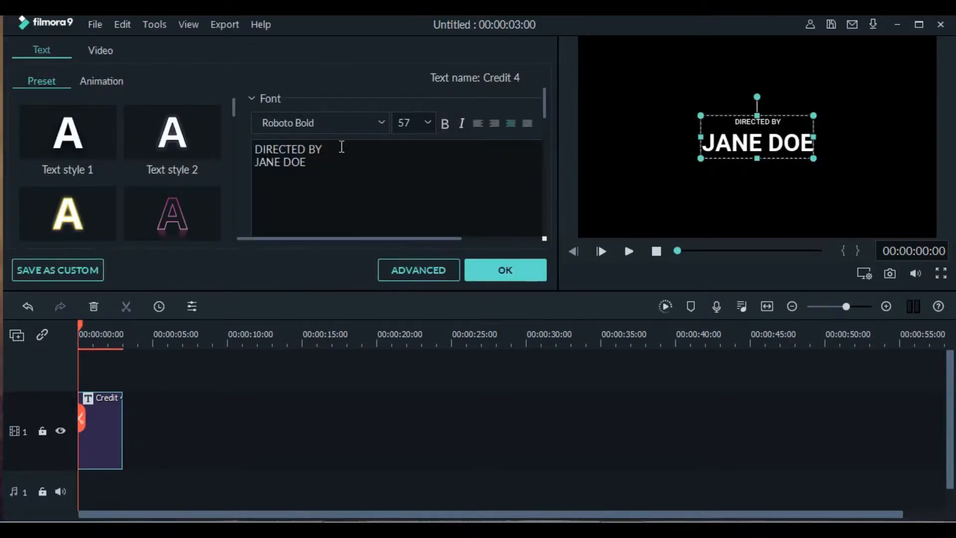
drag(333, 148, 254, 149)
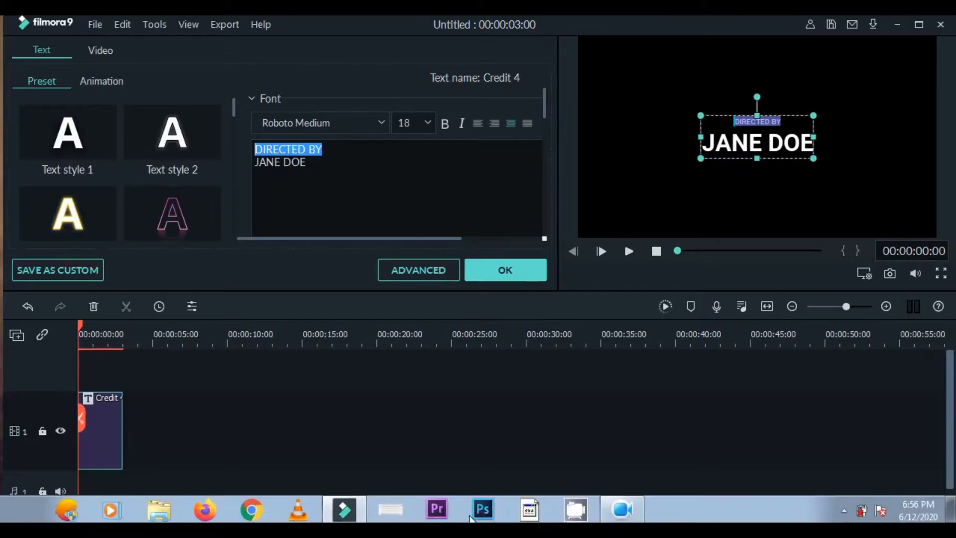
click(389, 508)
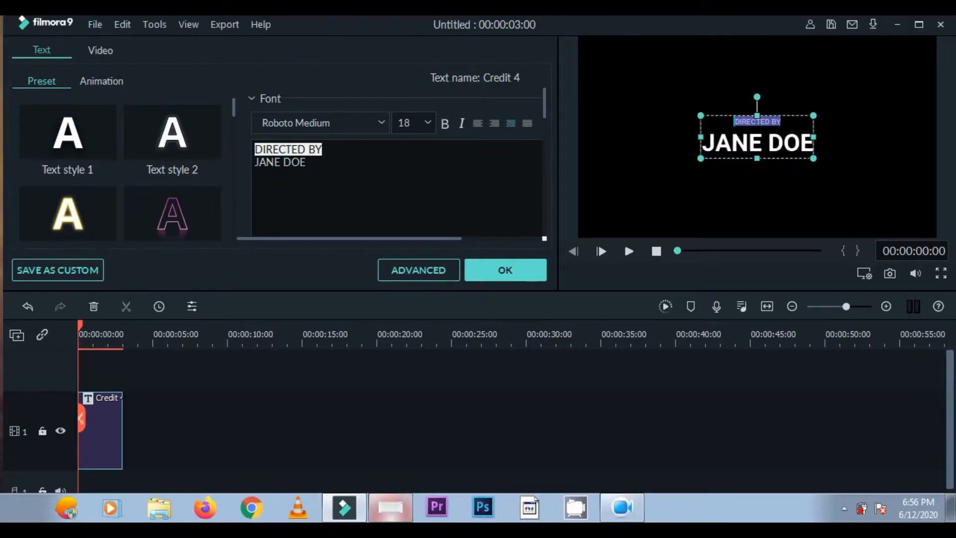
drag(515, 146, 426, 377)
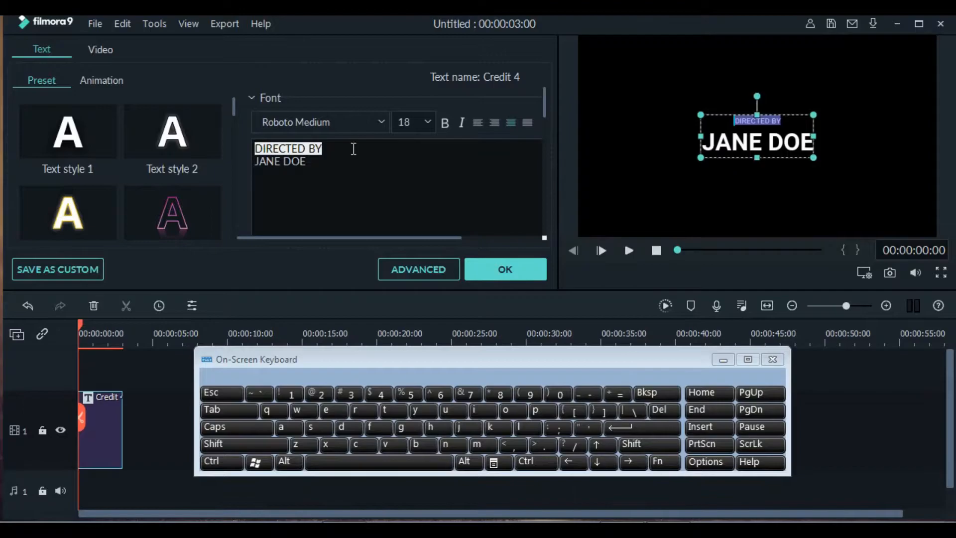
drag(255, 149, 323, 149)
click(665, 396)
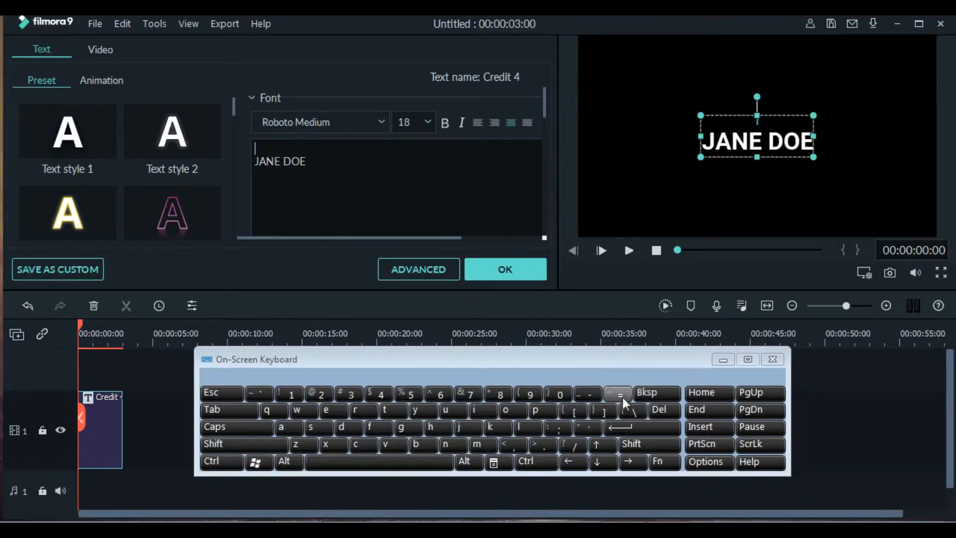
Step: Replace the title's placeholder name with "Anime lovers india" and minimize the On-Screen Keyboard
drag(311, 161, 249, 164)
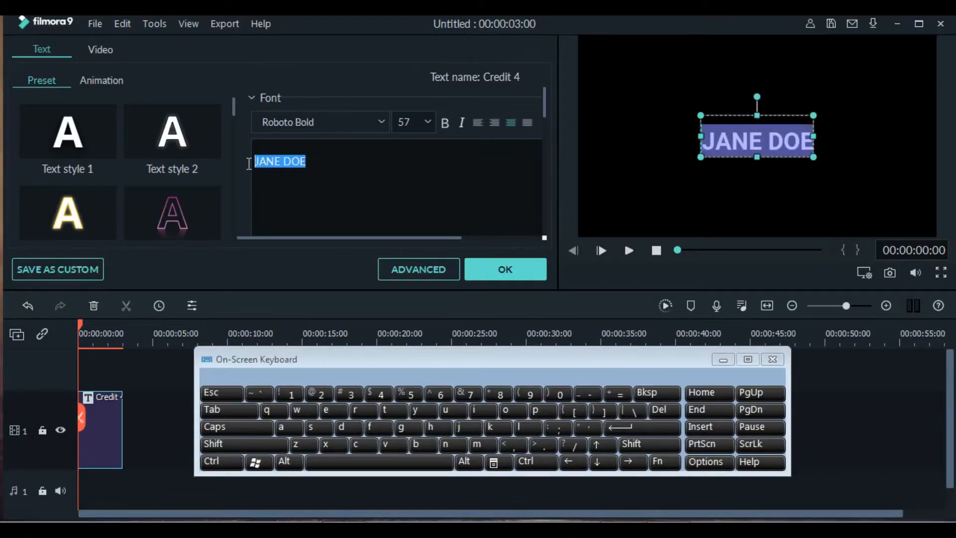
click(259, 446)
click(296, 427)
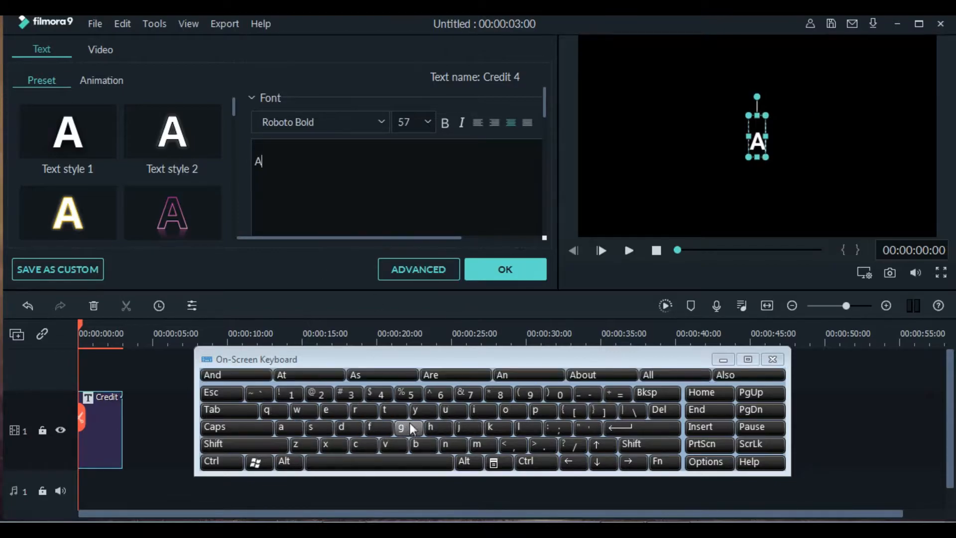
click(466, 442)
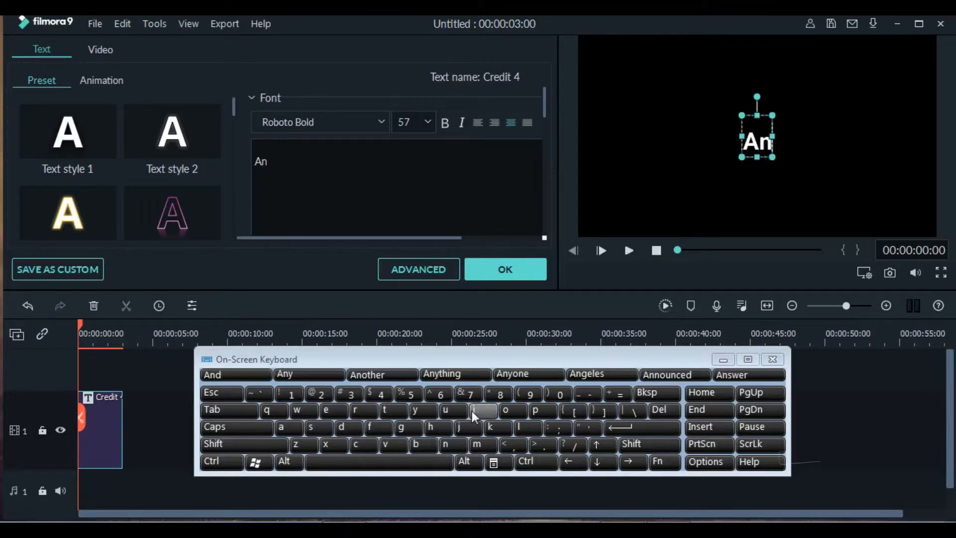
click(476, 413)
click(472, 443)
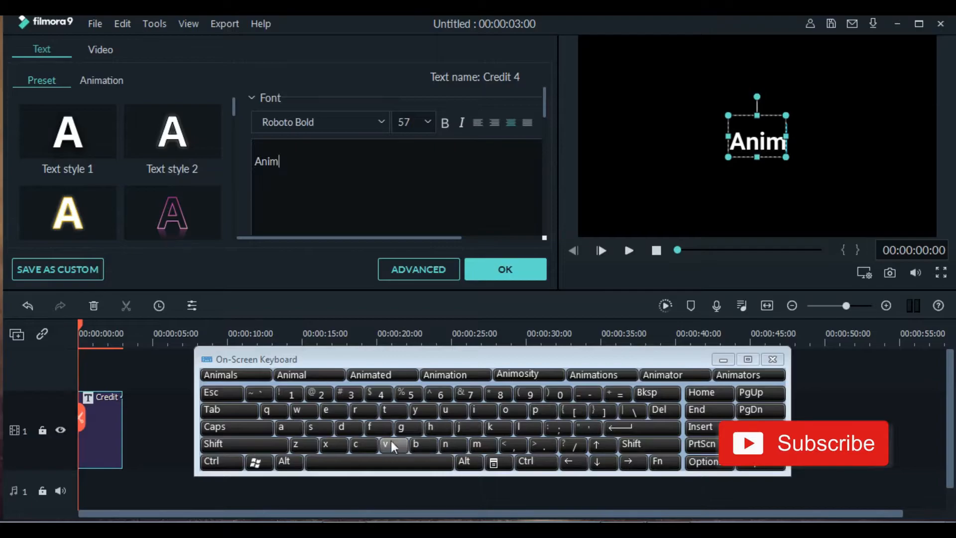
click(326, 410)
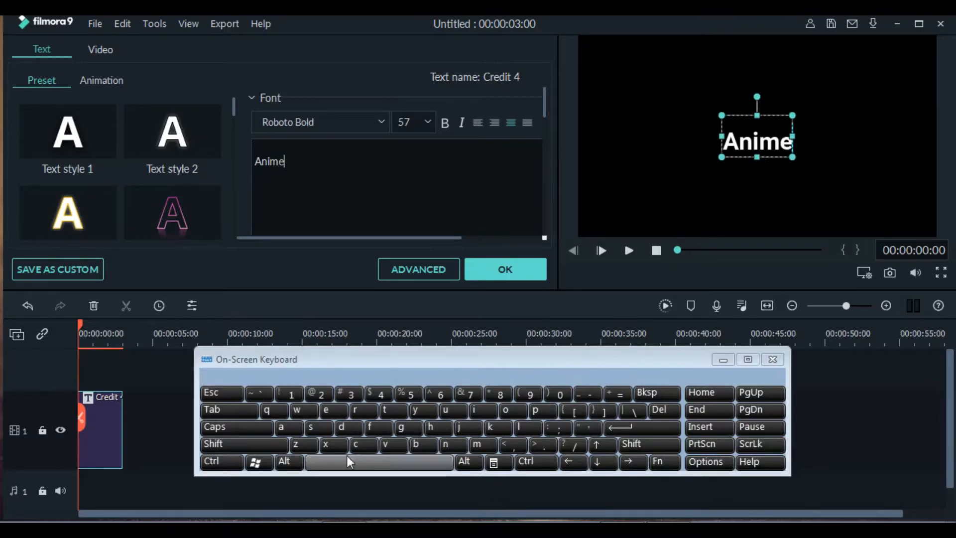
click(371, 463)
click(529, 428)
click(507, 410)
click(400, 450)
click(327, 412)
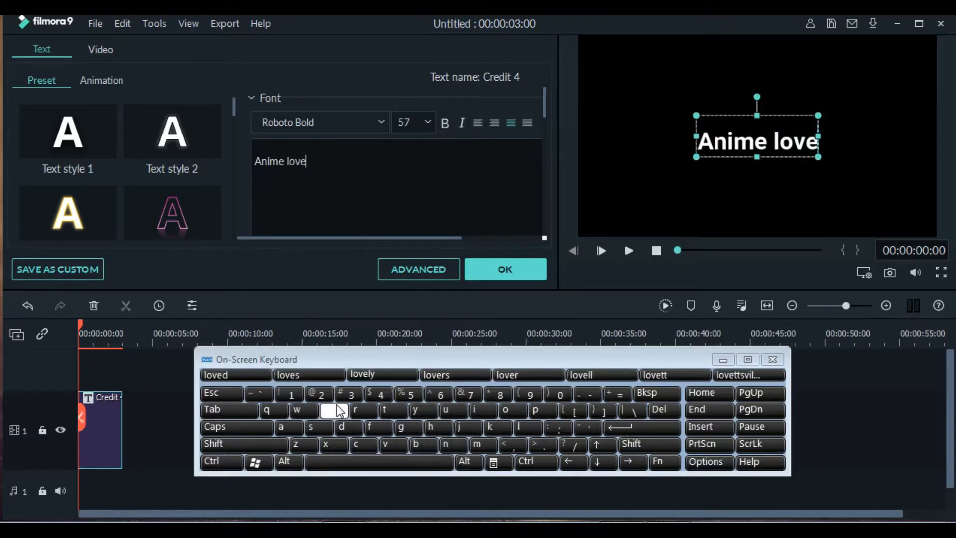
click(358, 411)
click(318, 428)
click(380, 462)
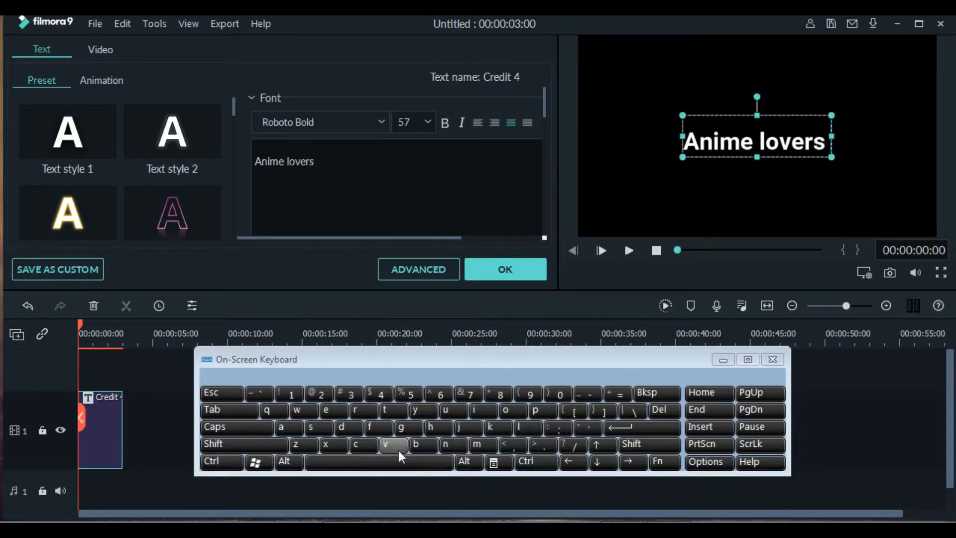
click(476, 412)
click(450, 444)
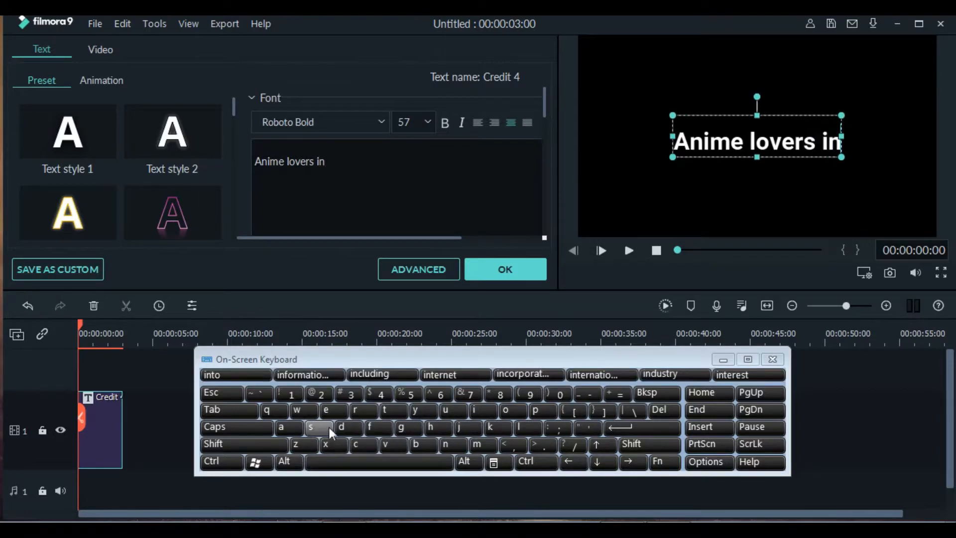
click(351, 428)
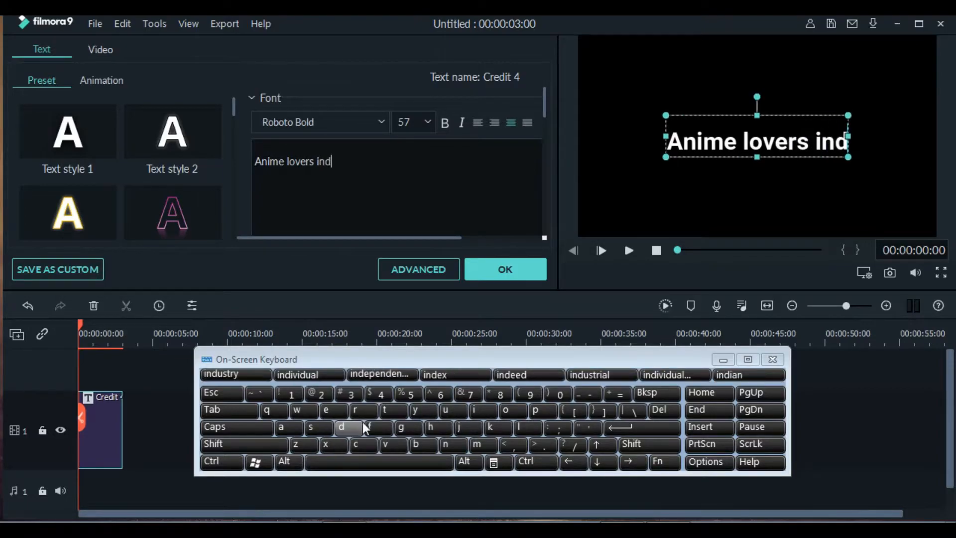
click(479, 412)
click(288, 427)
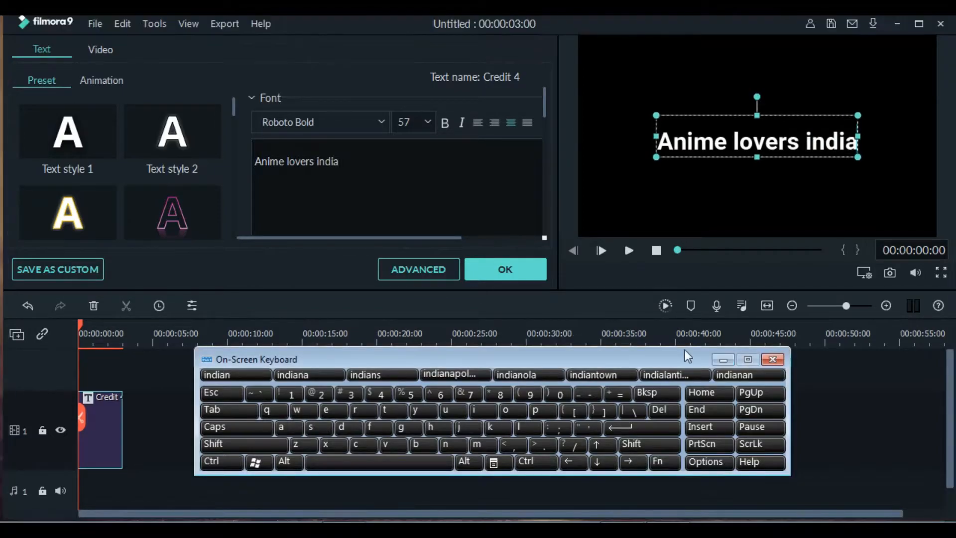
click(723, 360)
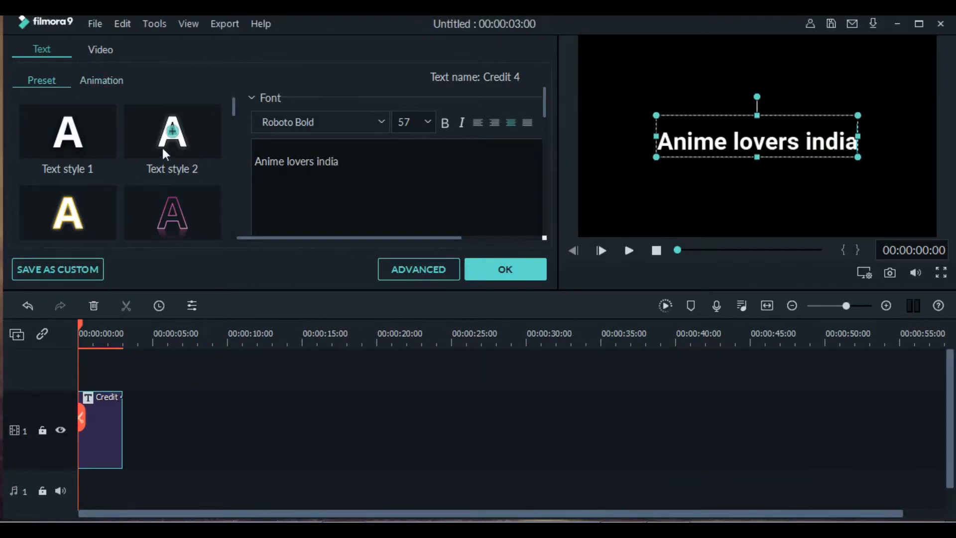
Step: Try the glowing yellow-outlined preset and Text style 14 on the title, and browse the remaining presets
click(91, 200)
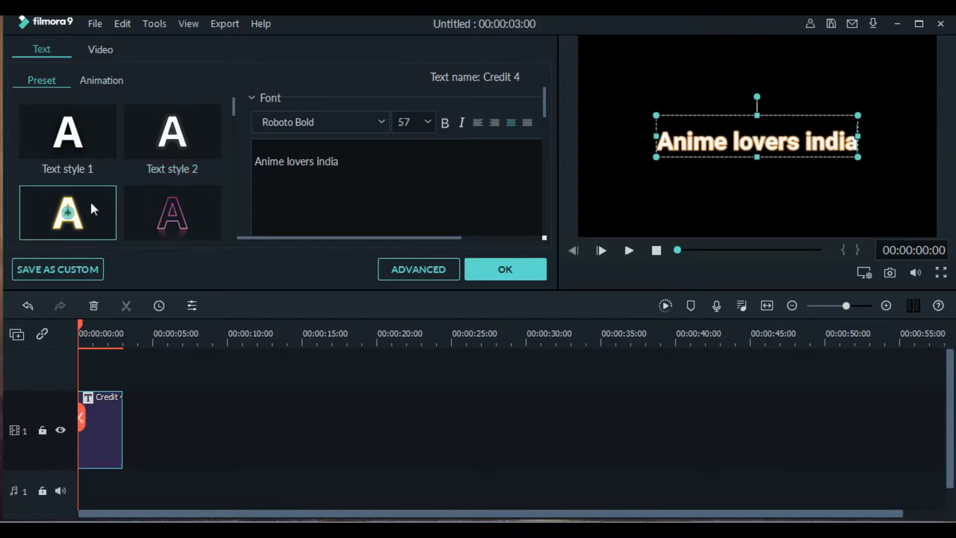
scroll(106, 199, down, 5)
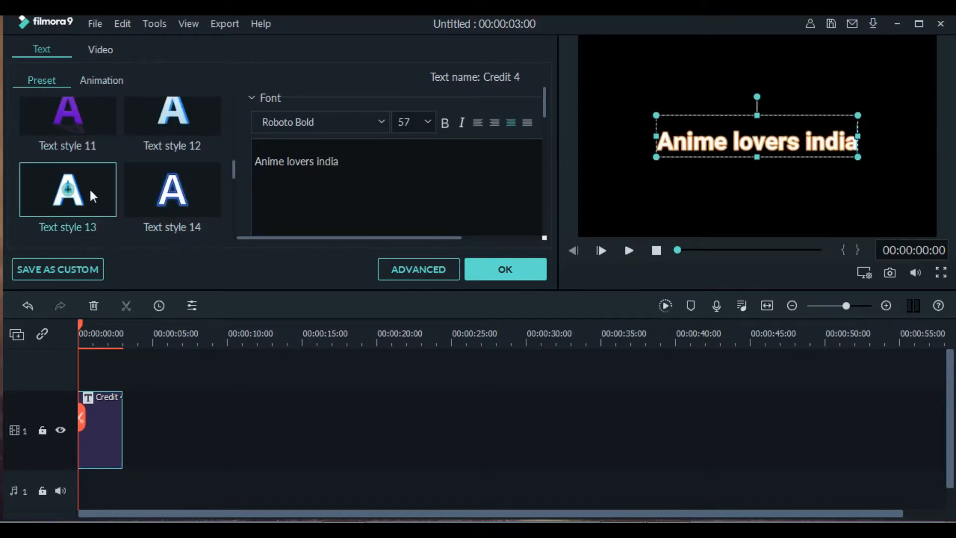
click(153, 198)
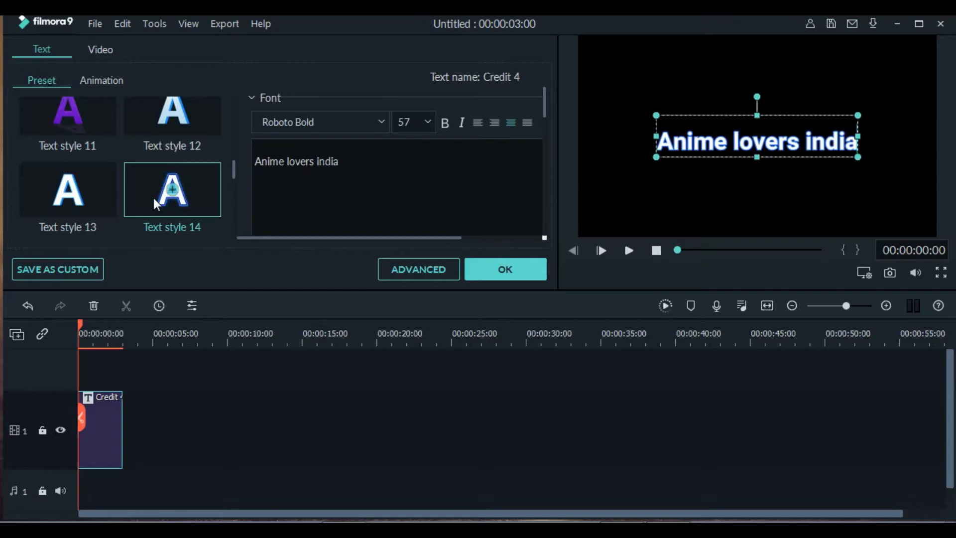
scroll(154, 202, down, 2)
scroll(154, 196, down, 3)
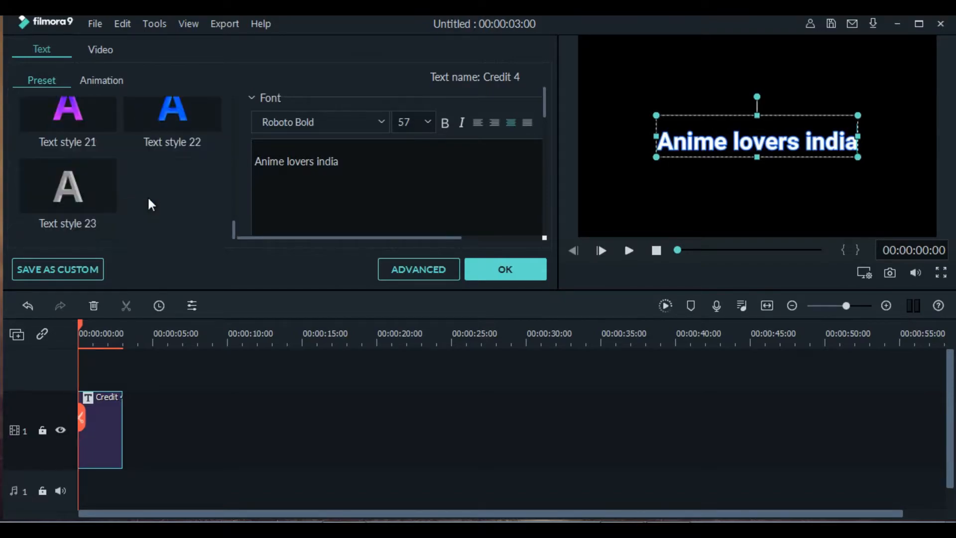
Step: Apply the Text style 2 preset to the title
scroll(148, 196, up, 9)
scroll(147, 196, up, 2)
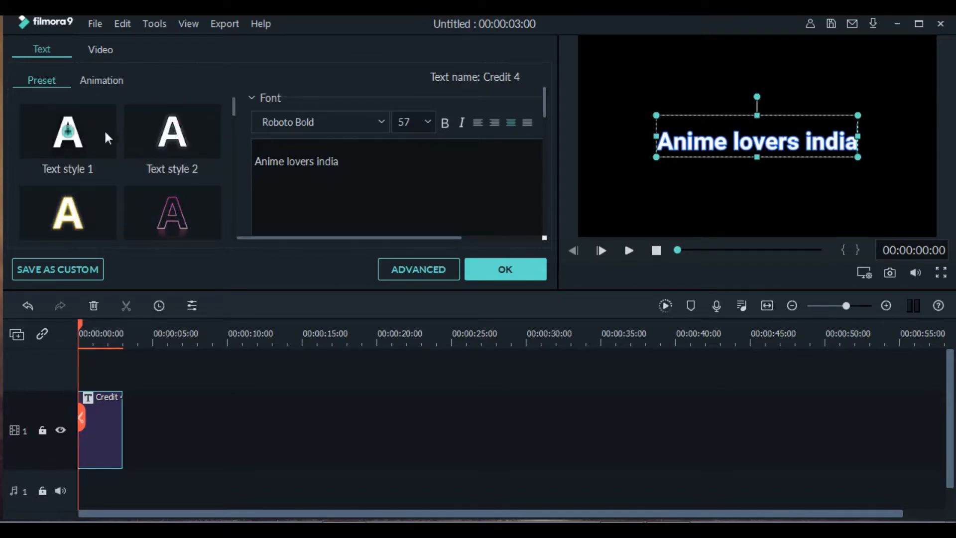
click(175, 162)
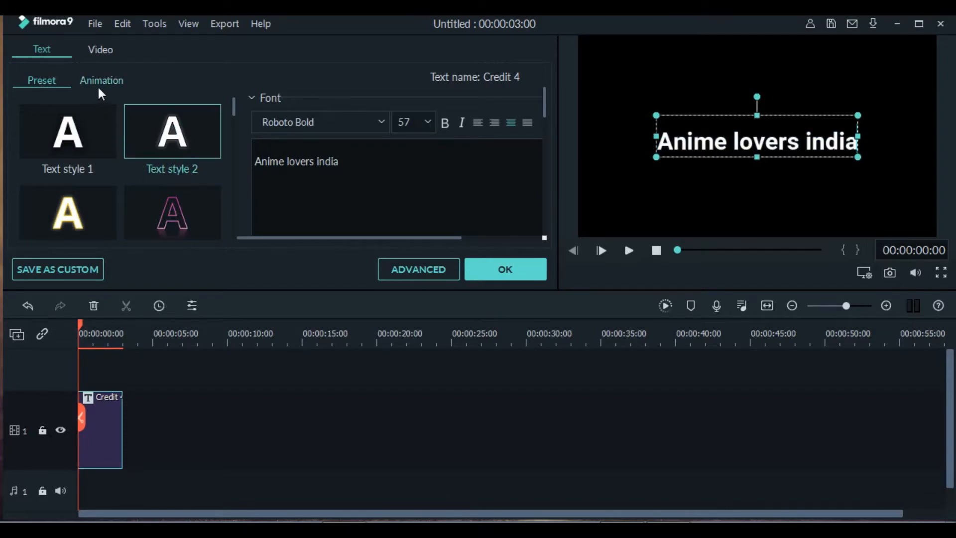
Step: Try the Raleway Thin and IrisUPC Bold Italic fonts on the title text
click(382, 121)
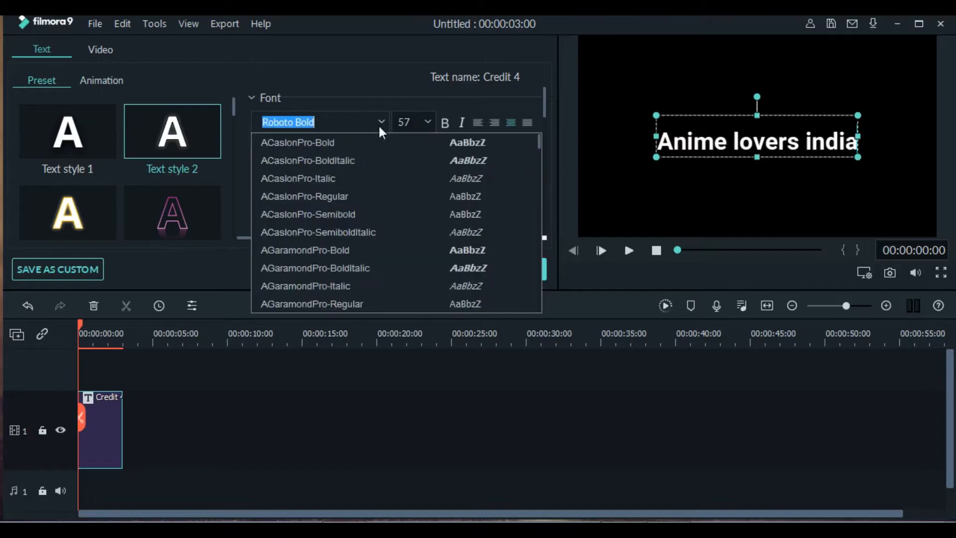
scroll(449, 240, down, 1)
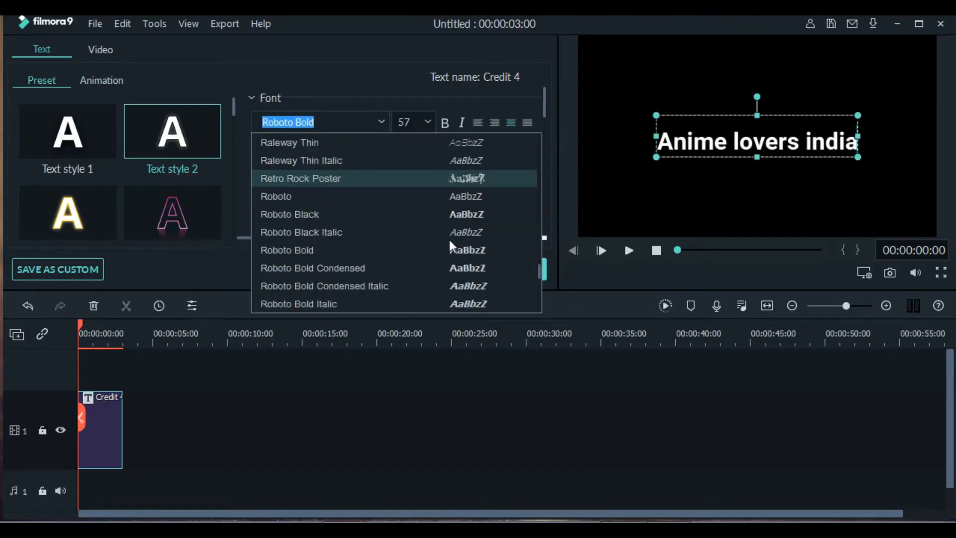
click(459, 145)
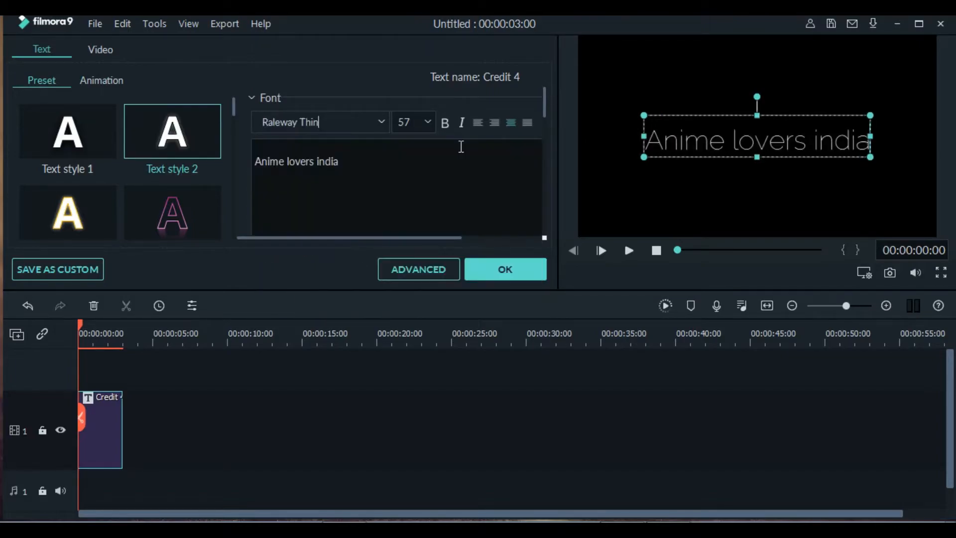
click(384, 120)
scroll(421, 199, up, 10)
scroll(423, 201, up, 10)
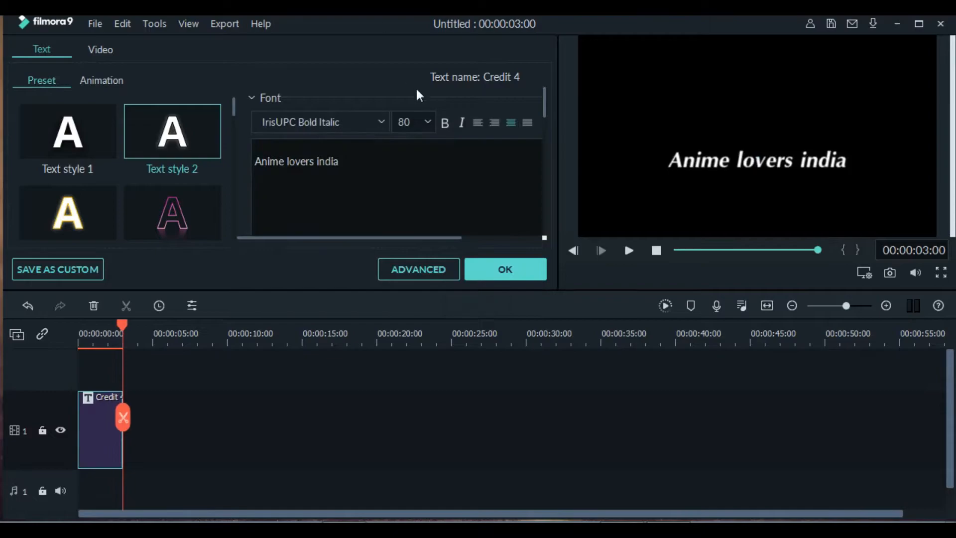
Step: Change the title's font to Jayadhira LILA EE 0.1 and set its size to 72
click(381, 122)
scroll(418, 232, down, 1)
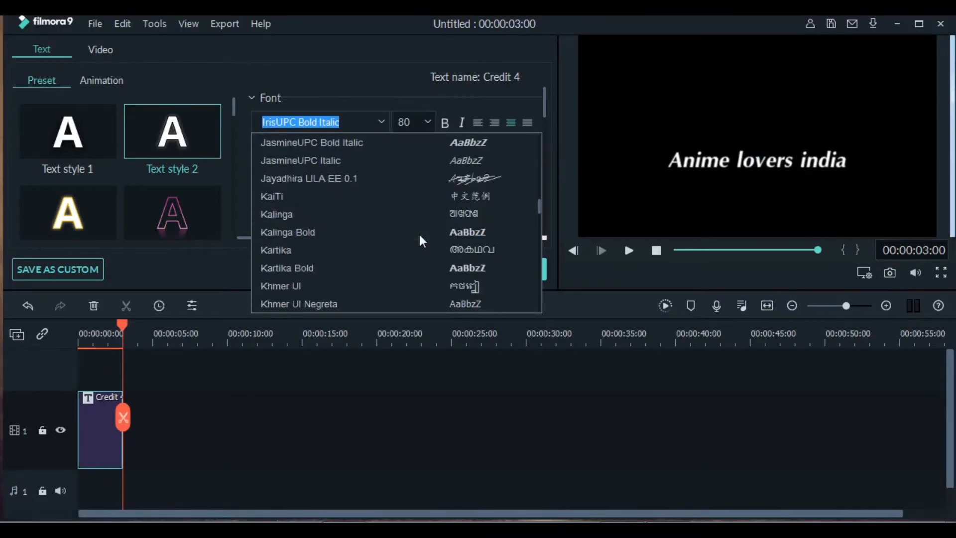
click(449, 184)
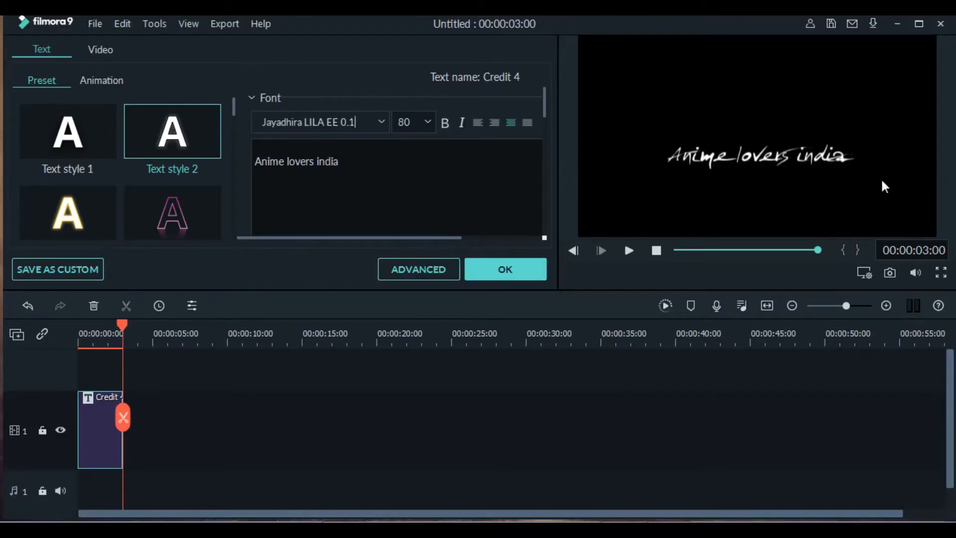
click(429, 122)
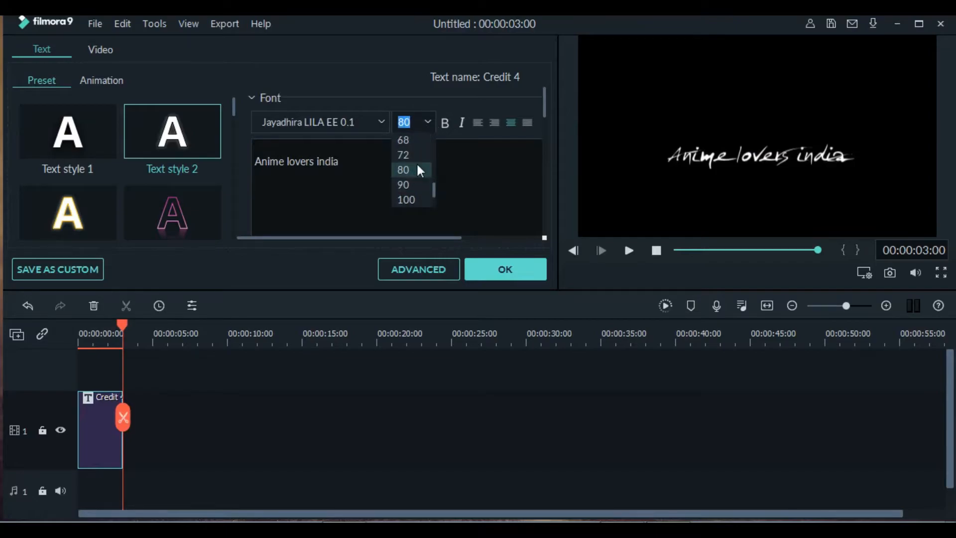
click(419, 155)
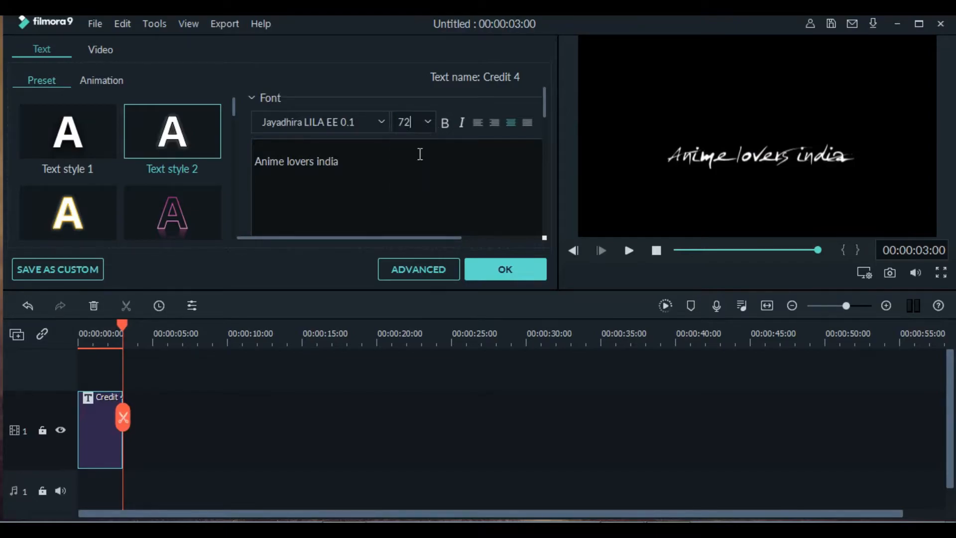
Step: Move the title slightly higher in the frame, accept the edits and play the result from the timeline
click(737, 165)
drag(755, 159, 756, 134)
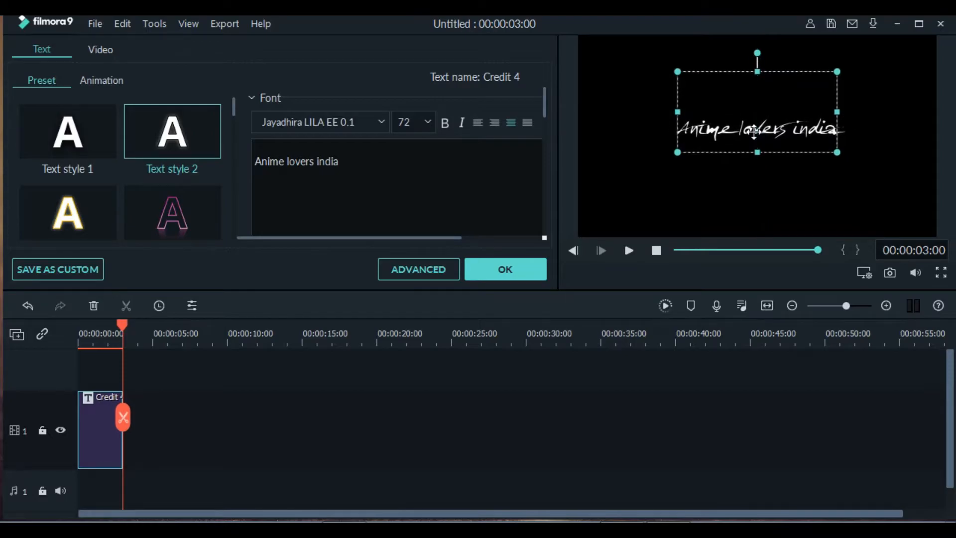
click(486, 267)
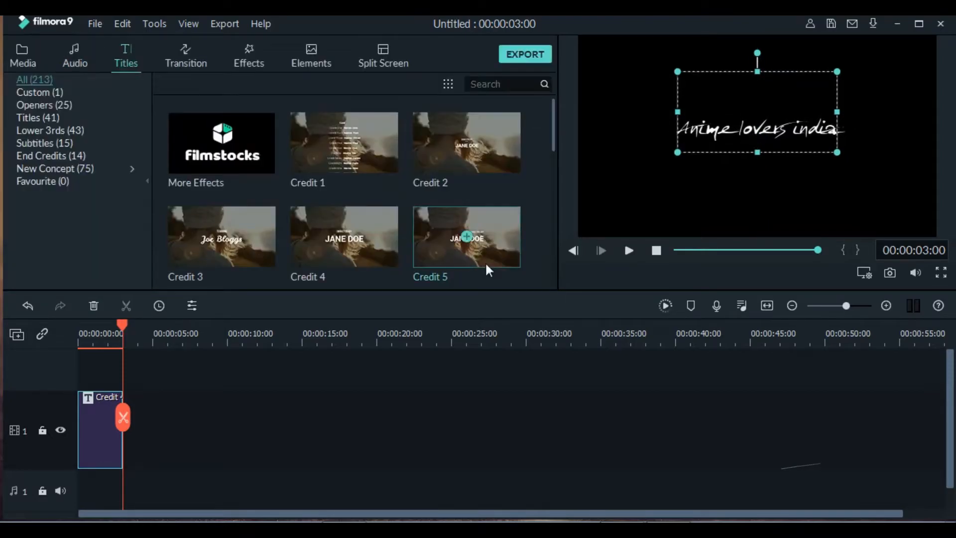
click(628, 251)
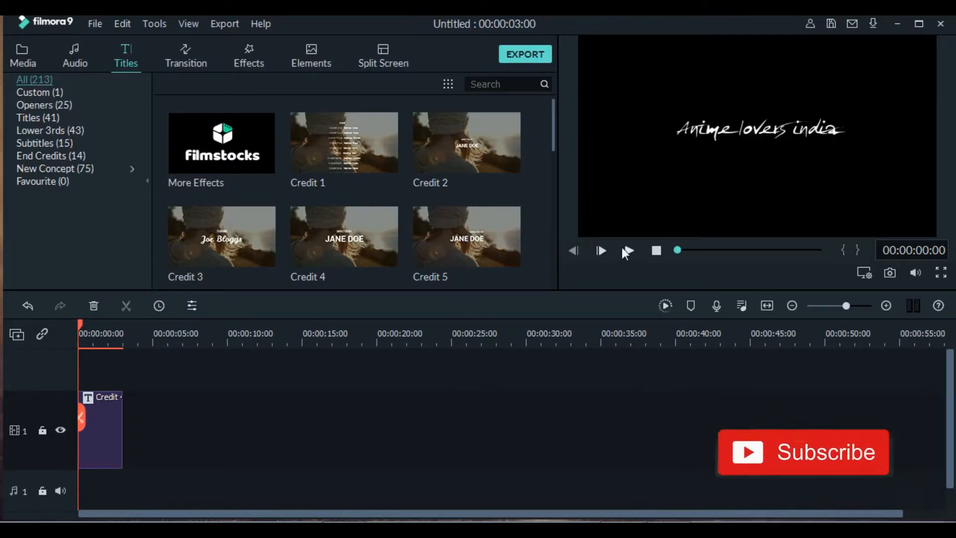
click(624, 246)
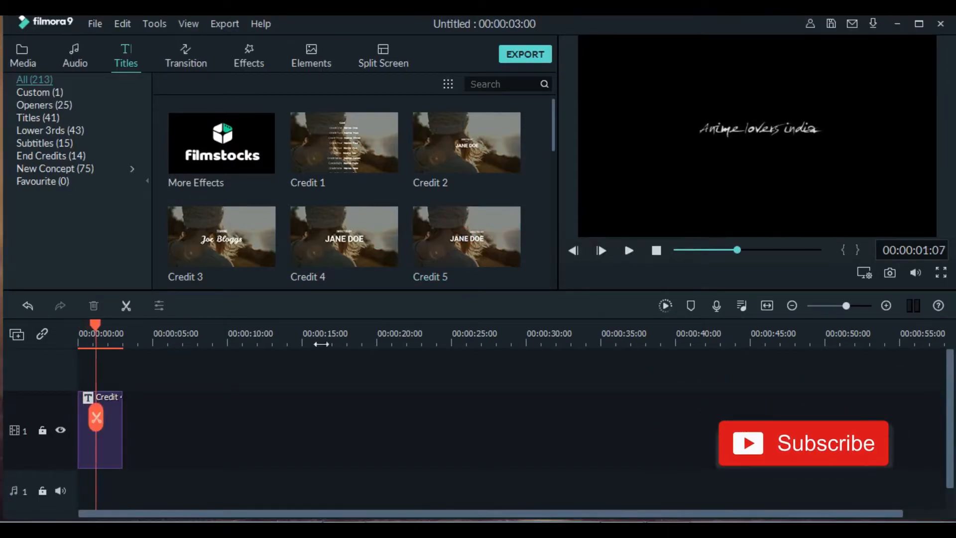
Step: Apply the Roll clockwise animation to the title in the advanced text editor, preview it and accept it
double_click(118, 414)
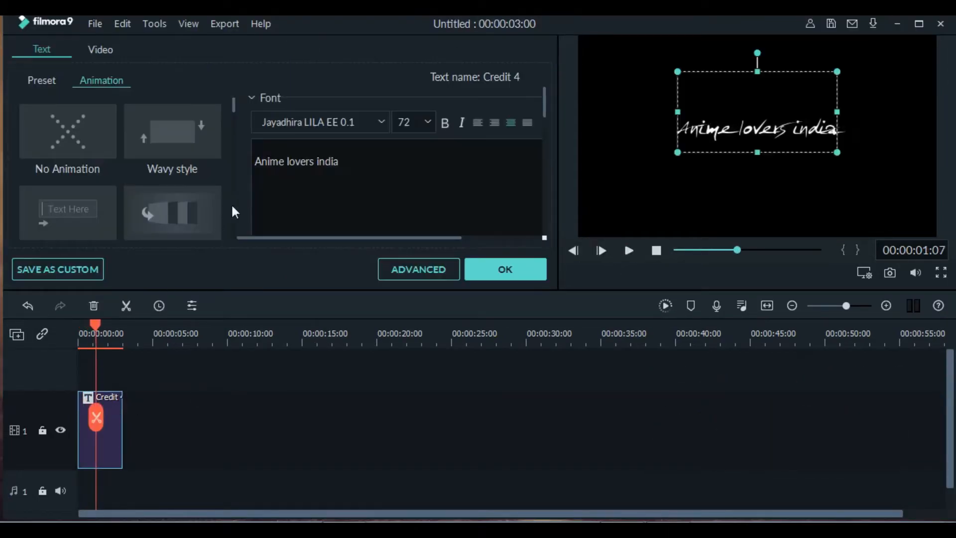
click(426, 264)
click(199, 6)
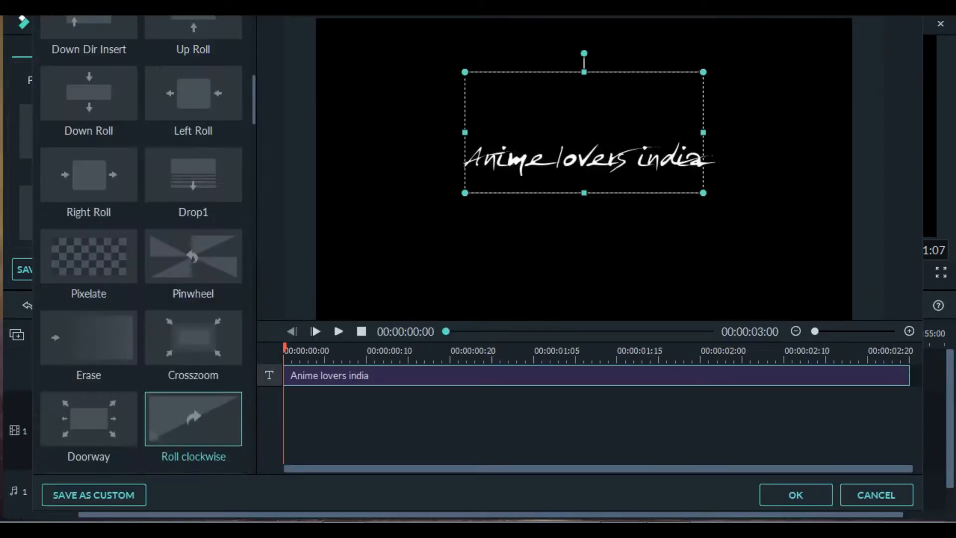
scroll(220, 218, down, 3)
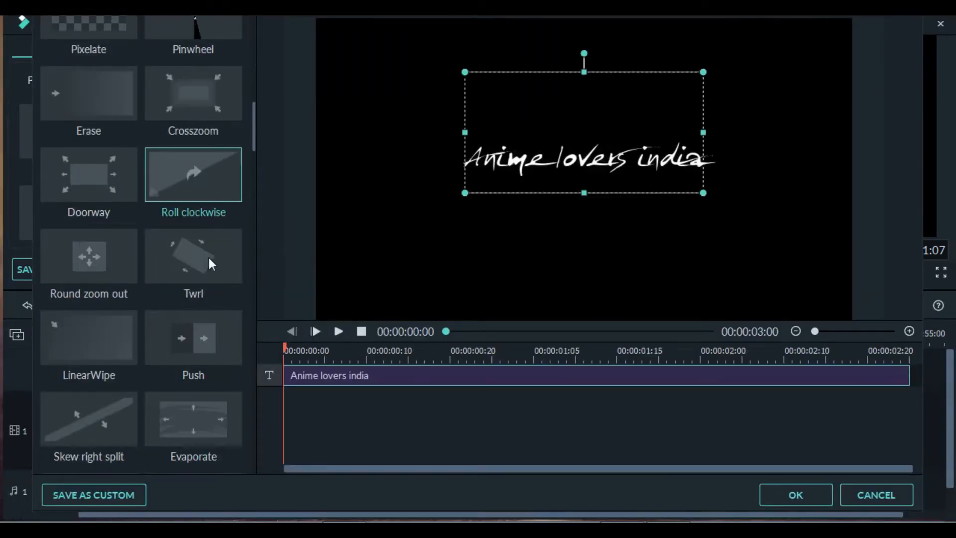
click(217, 184)
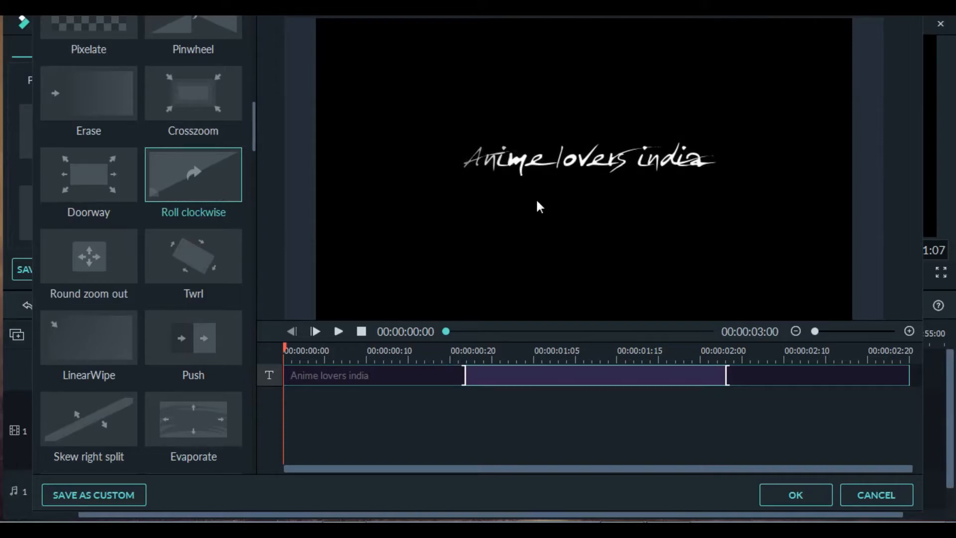
click(337, 330)
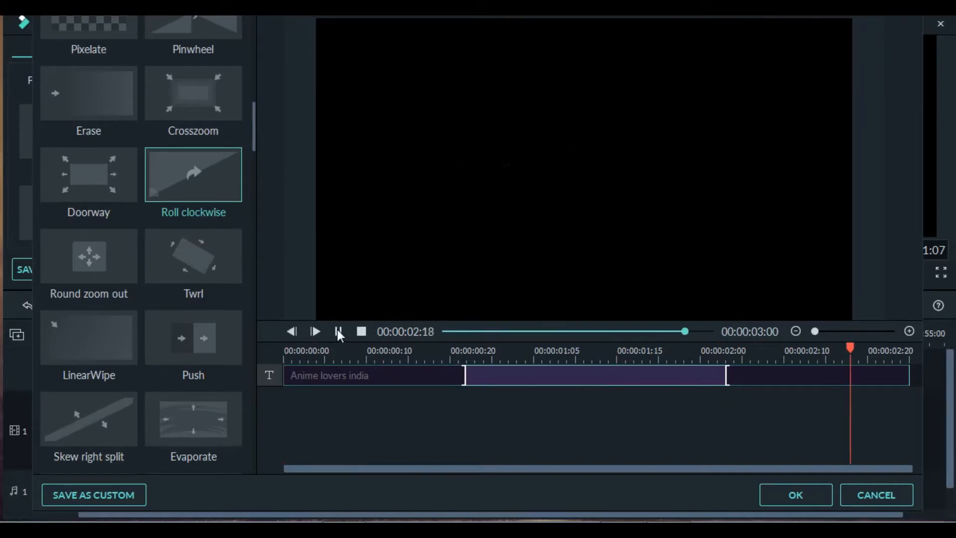
click(807, 493)
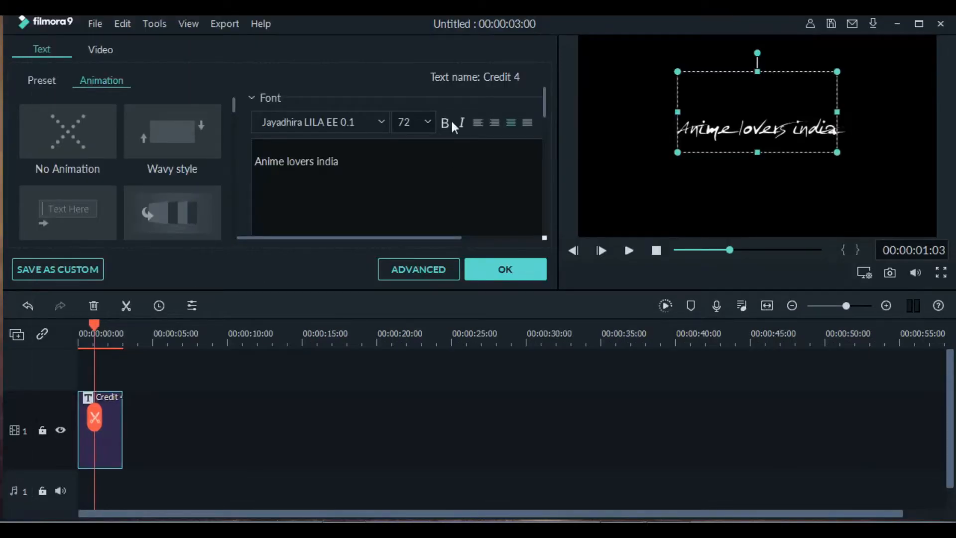
Step: Lower the title's text fill opacity to 64% in the advanced editor, accept it and play the timeline
click(434, 267)
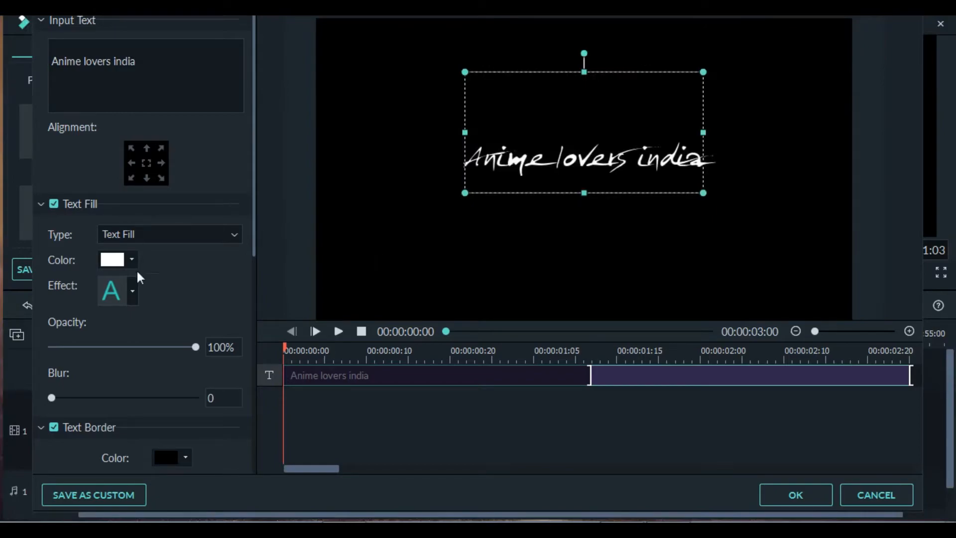
scroll(142, 243, down, 1)
drag(195, 302, 144, 302)
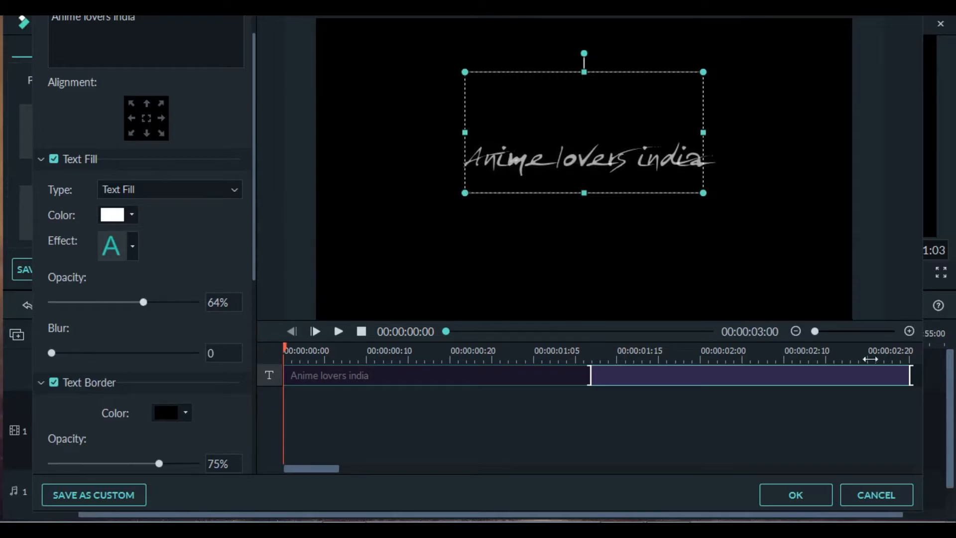
click(813, 496)
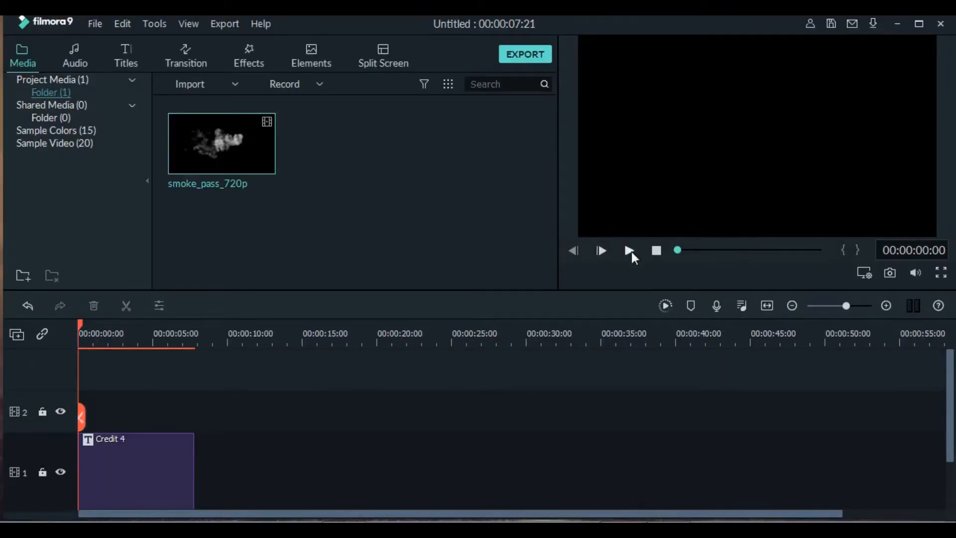
click(630, 251)
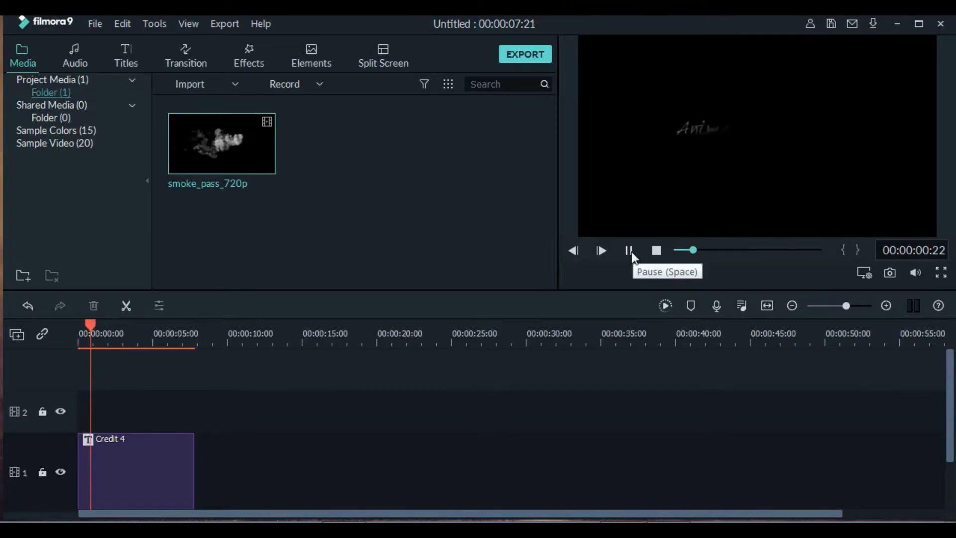
Step: Export the title to the Desktop as an MP4 named My Video at 1920x1080 and close the export windows
click(524, 56)
click(609, 281)
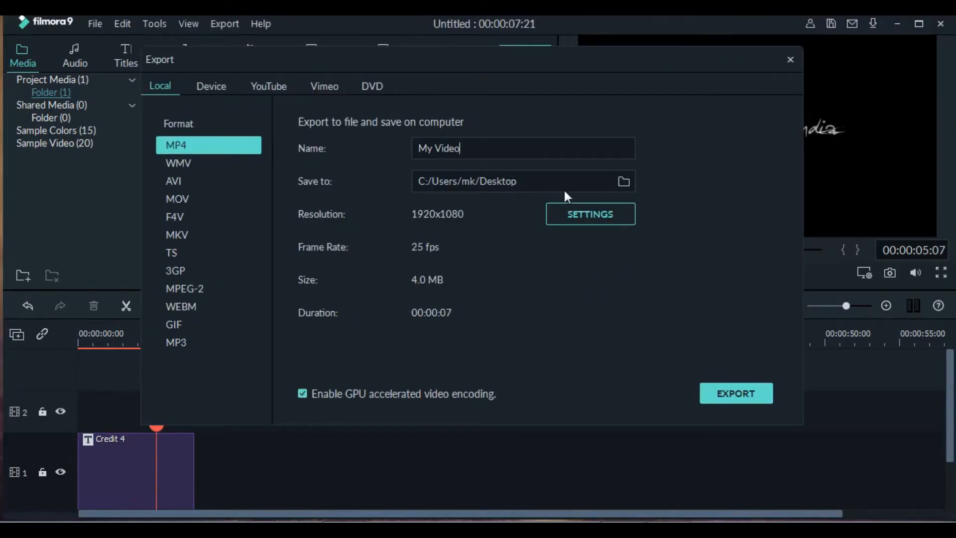
click(622, 184)
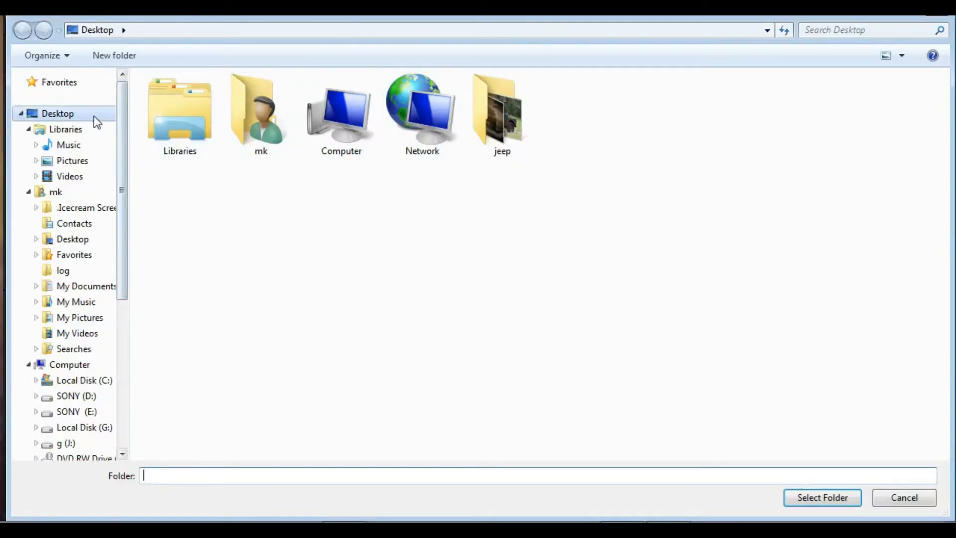
click(797, 497)
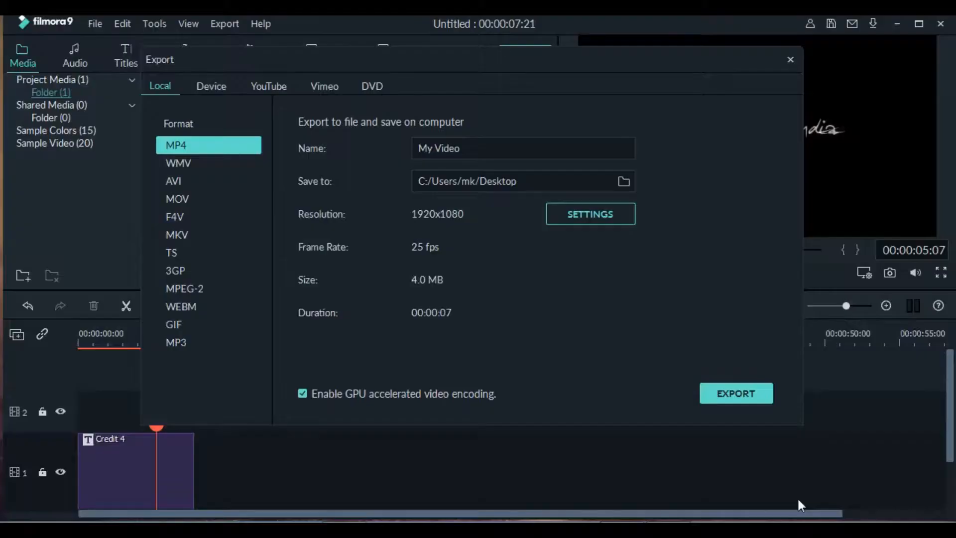
click(751, 397)
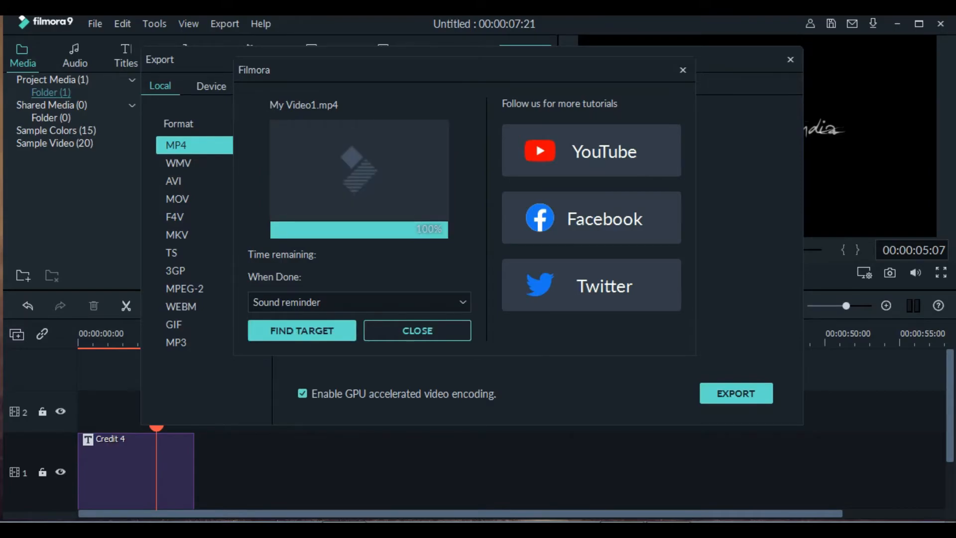
click(435, 327)
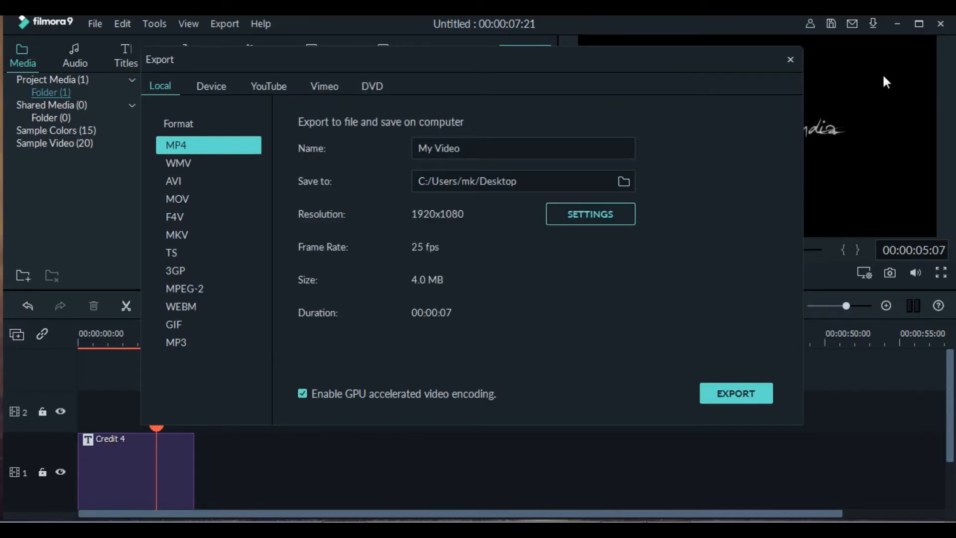
click(790, 60)
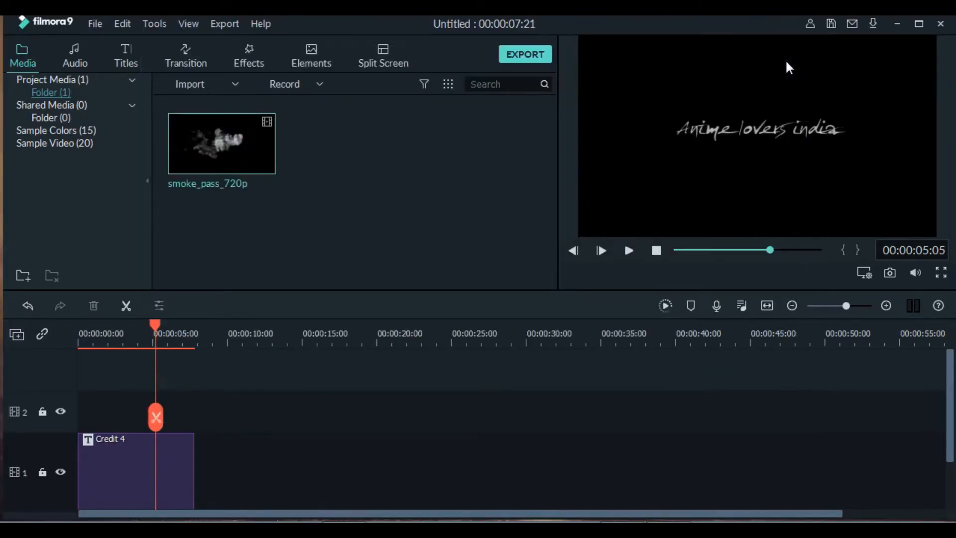
Step: Delete the Credit 4 clip from the timeline and import My Video1 from the Desktop
right_click(180, 459)
click(252, 312)
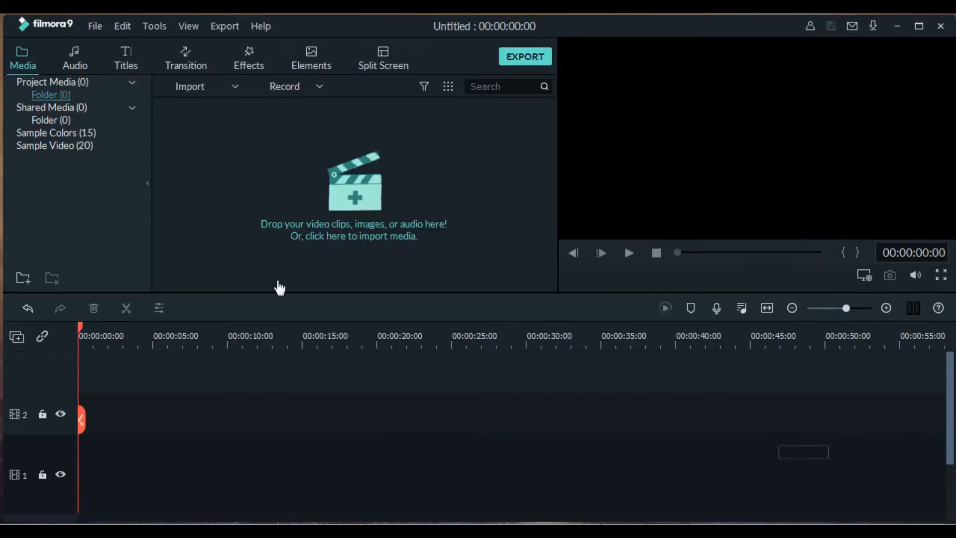
click(282, 191)
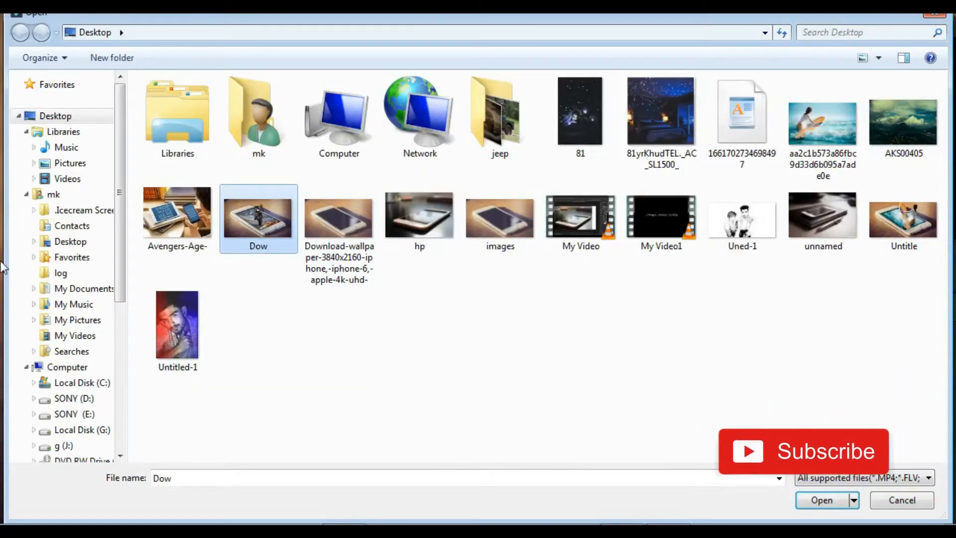
click(44, 117)
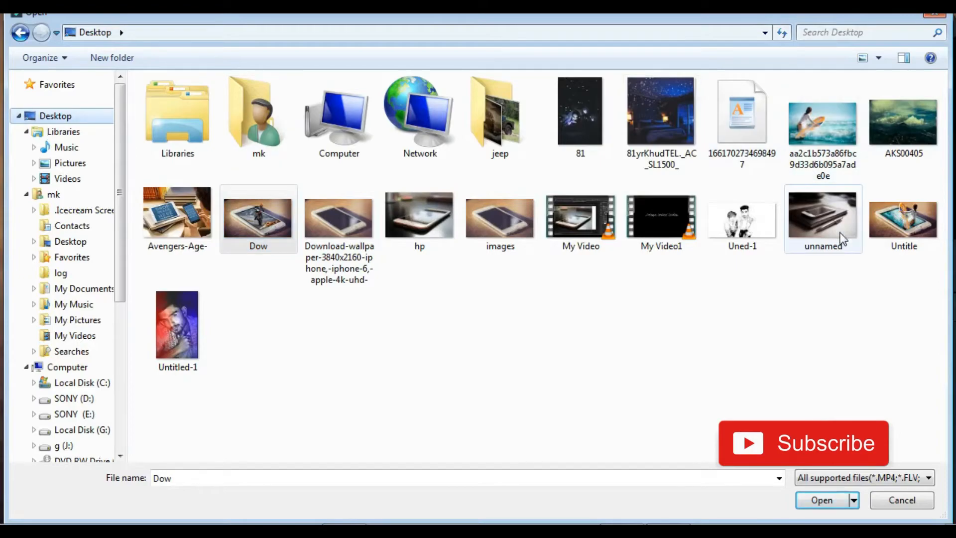
click(678, 239)
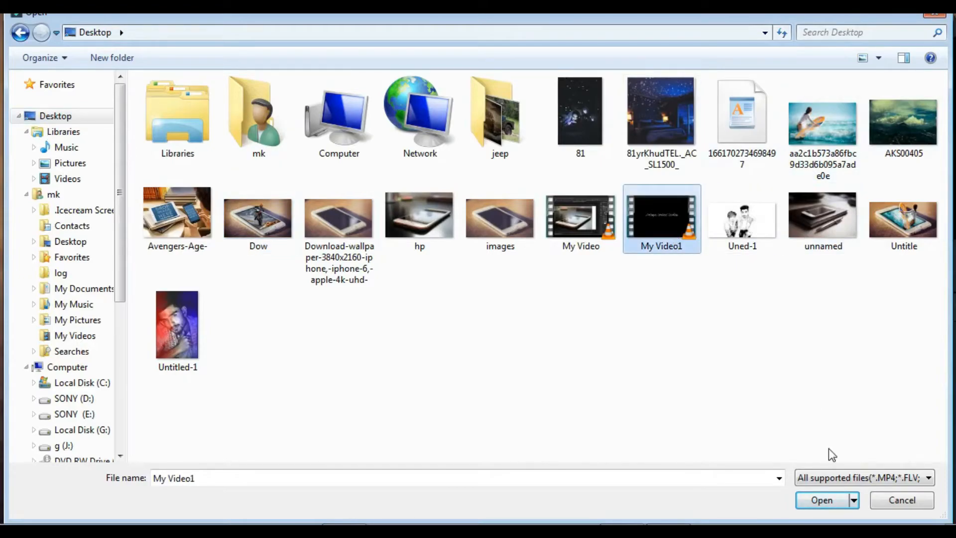
click(826, 502)
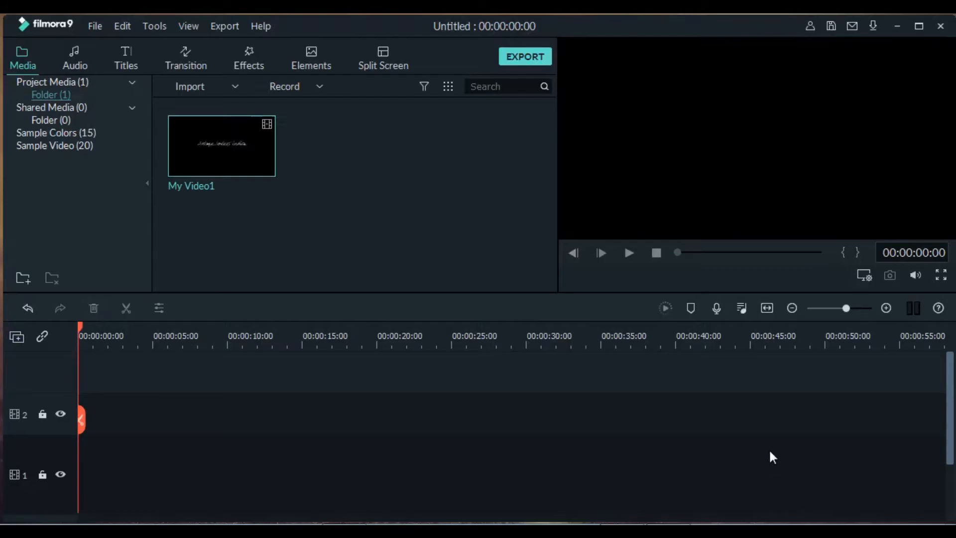
Step: Import smoke_pass_720p from the dripping intro folder into the project media
double_click(347, 195)
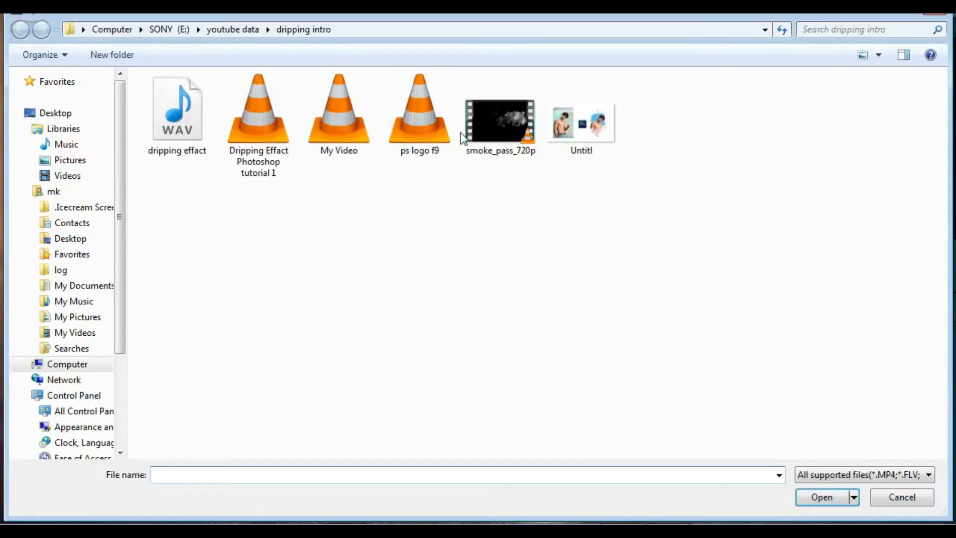
click(477, 121)
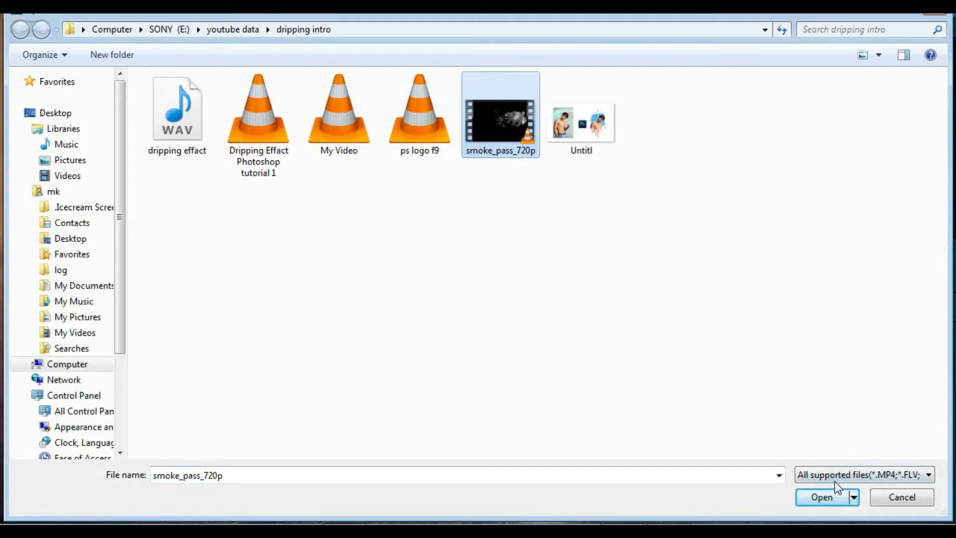
click(824, 496)
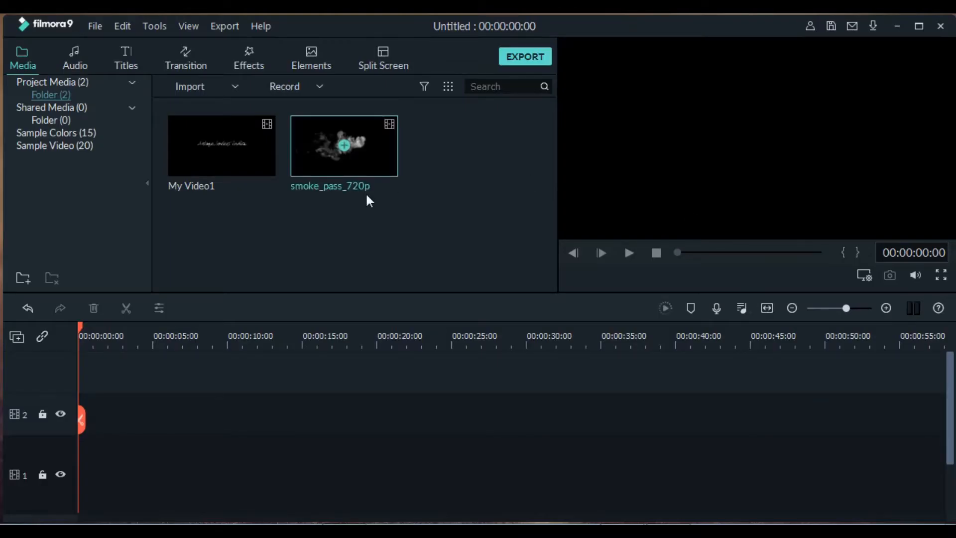
Step: Place My Video1 at the start of the timeline with smoke_pass_720p on the track directly below it
double_click(263, 146)
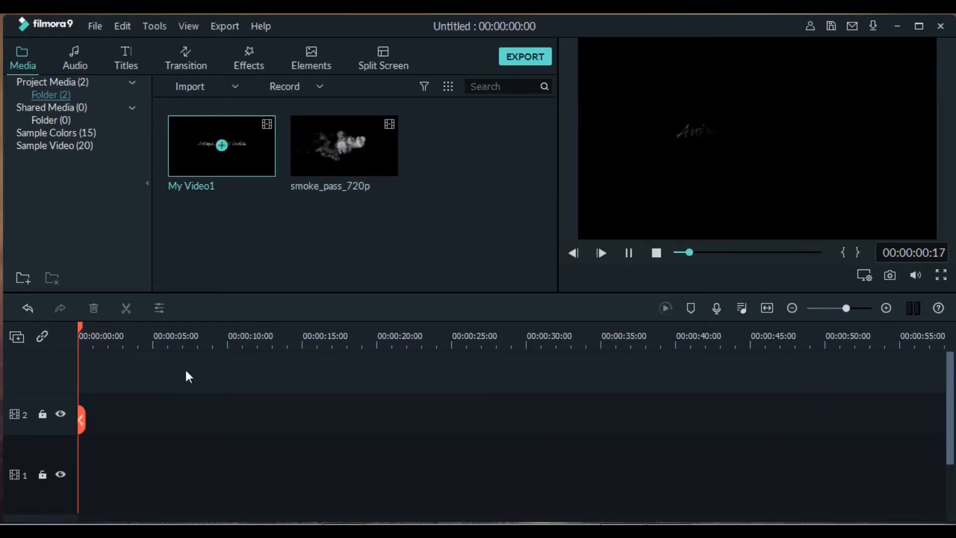
drag(259, 158, 89, 381)
drag(370, 141, 68, 484)
drag(76, 460, 75, 461)
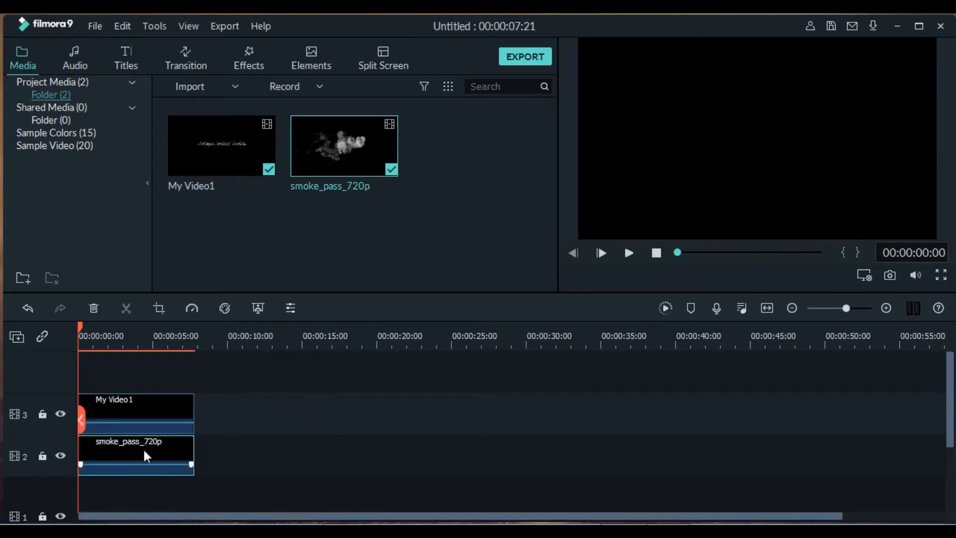
Step: Play the stacked clips and move smoke_pass_720p to the track above My Video1
click(629, 253)
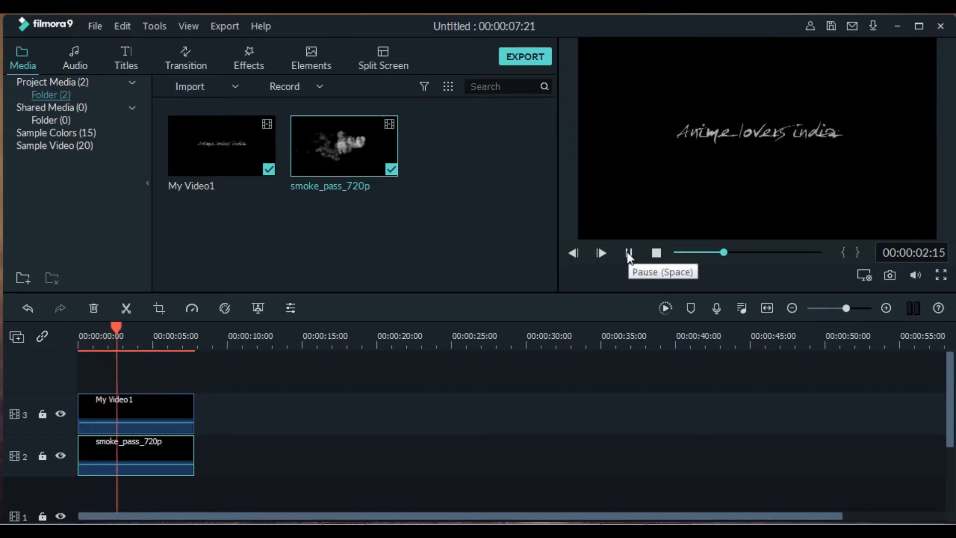
click(629, 253)
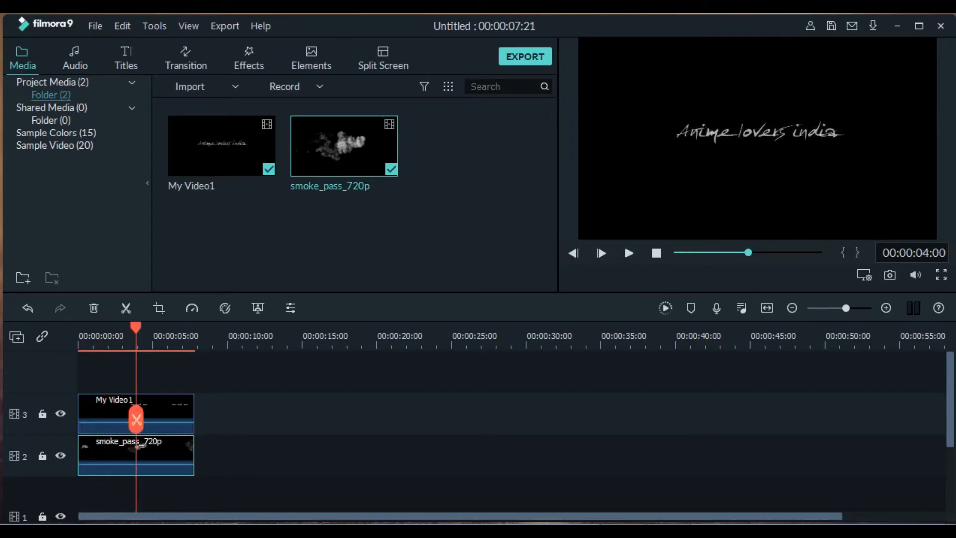
click(174, 343)
drag(145, 442, 148, 374)
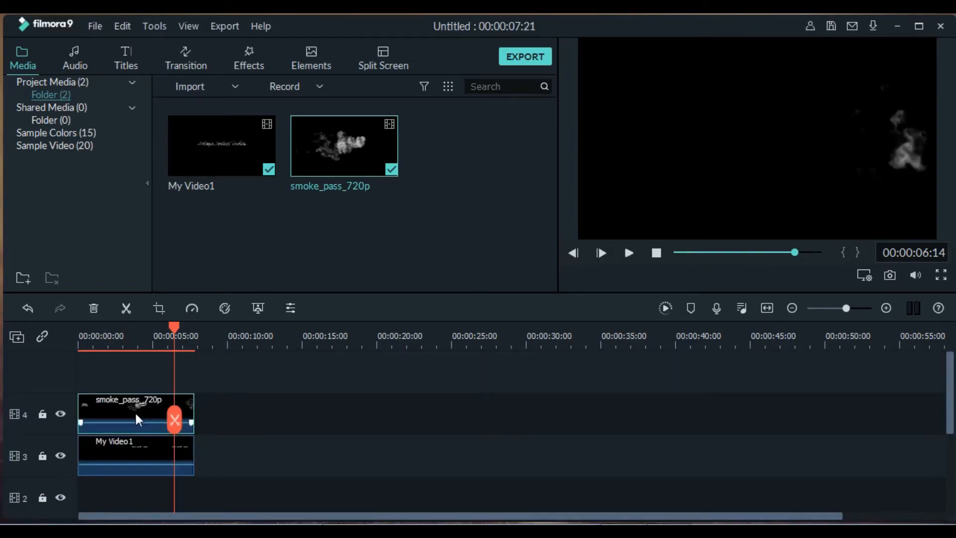
Step: Enable Chroma Key on smoke_pass_720p with the black background sampled from the preview as key colour, and play the composite
double_click(136, 411)
click(42, 52)
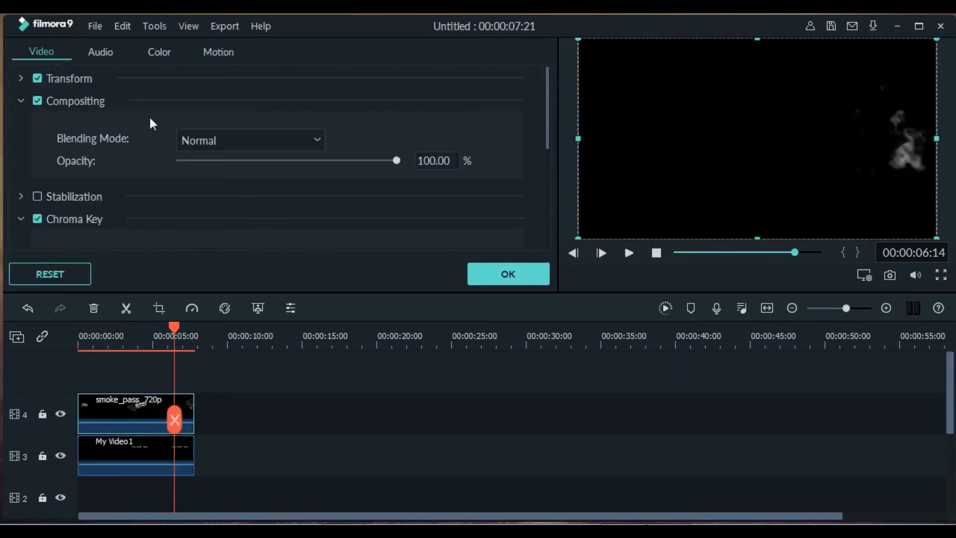
click(73, 218)
scroll(73, 219, down, 2)
click(38, 151)
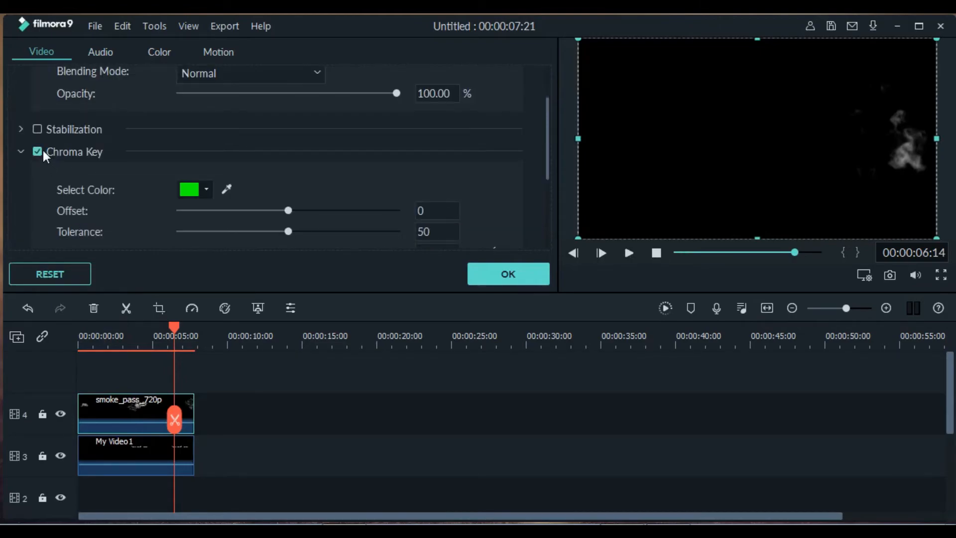
click(227, 189)
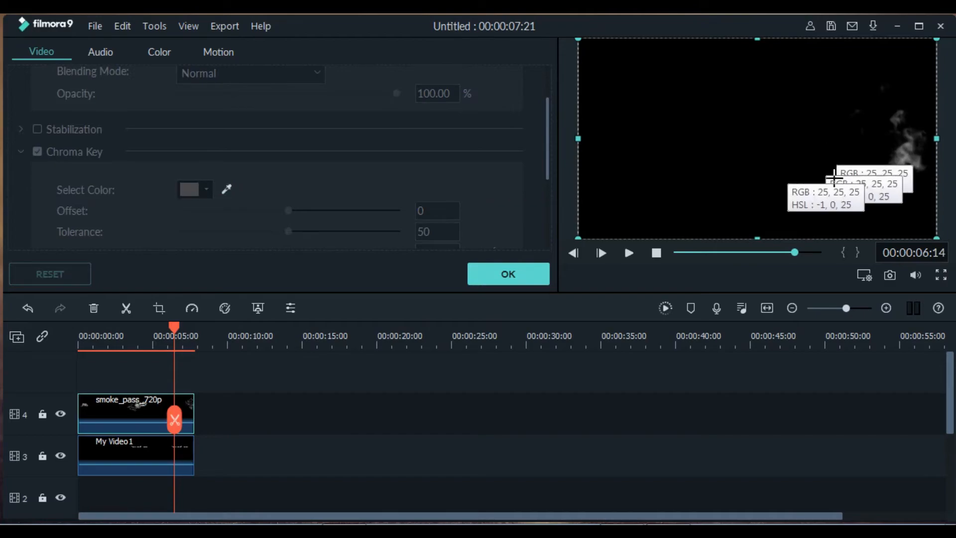
click(652, 198)
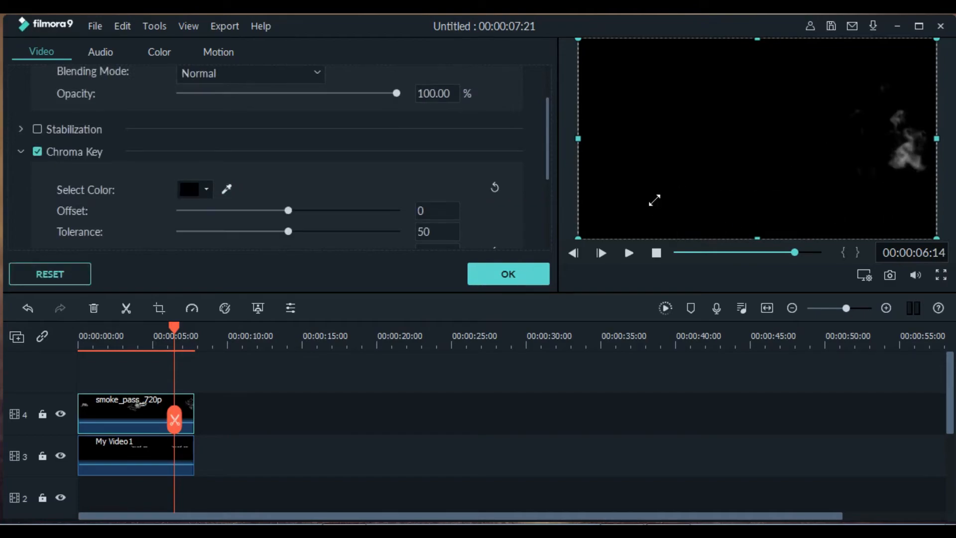
click(504, 272)
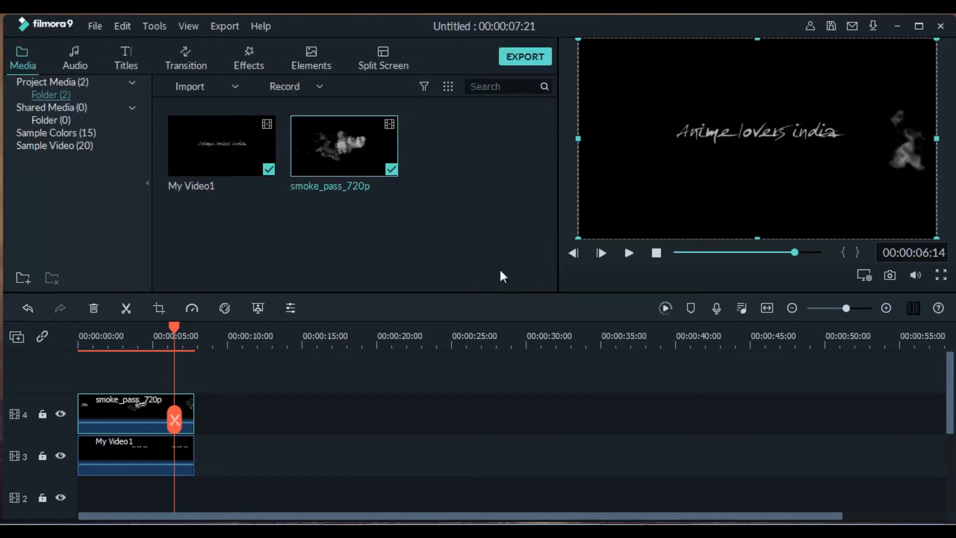
click(629, 253)
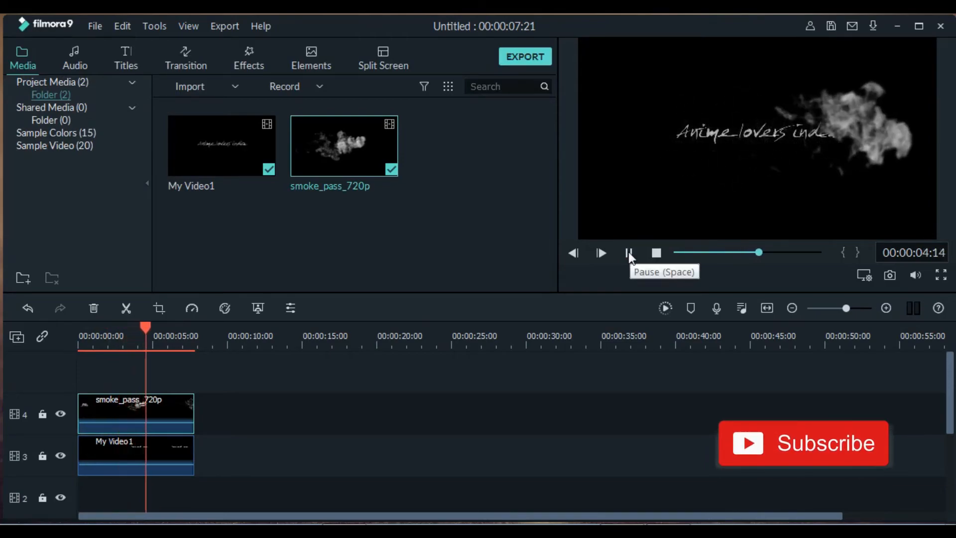
click(628, 252)
Step: Slow the My Video1 clip on track 3 down to 0.5x speed
click(118, 449)
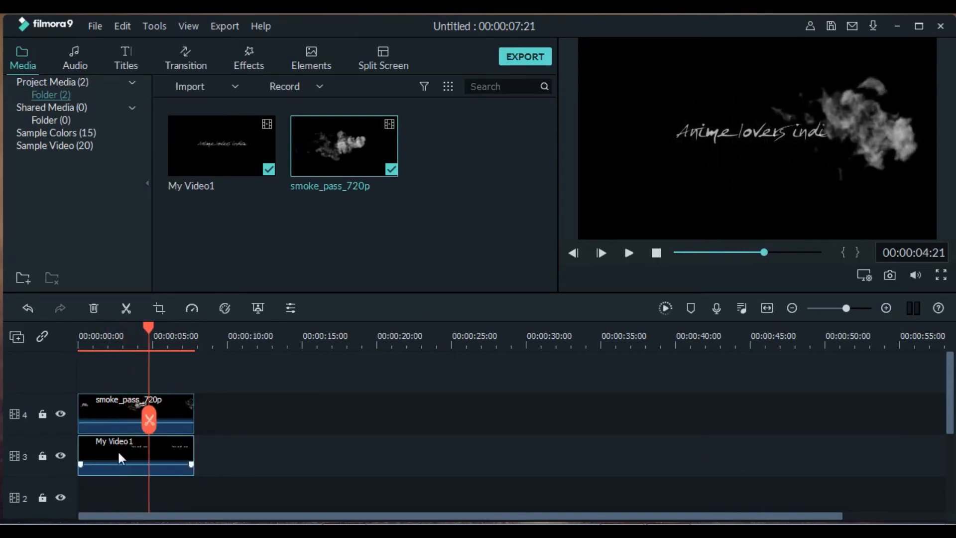
click(192, 308)
mouse_move(243, 353)
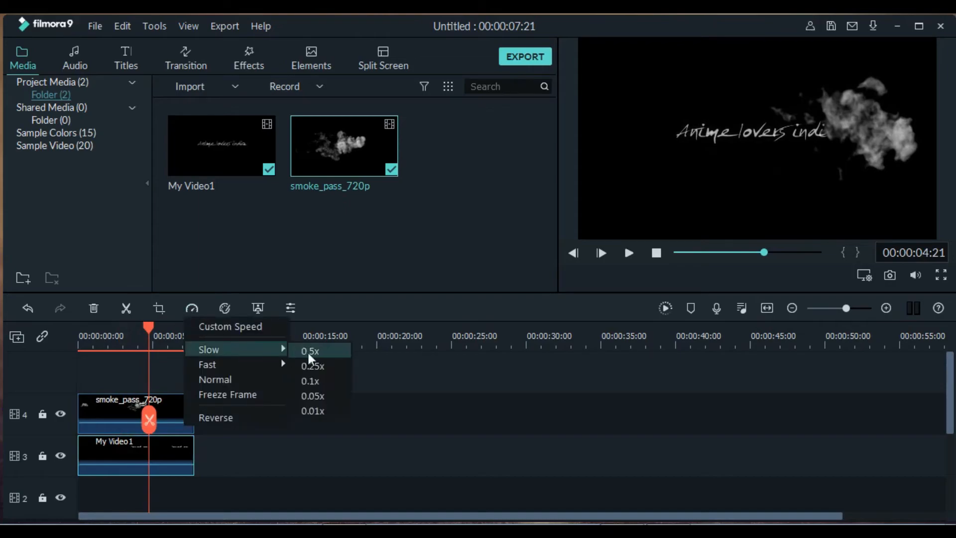
click(325, 352)
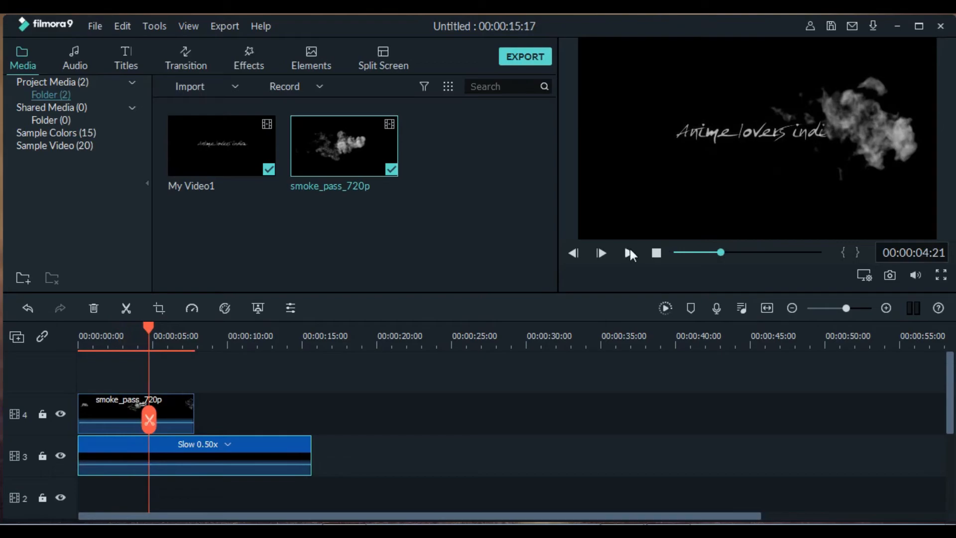
Step: Play the composite from the start of the timeline through to the end of the smoke clip
drag(150, 329, 61, 329)
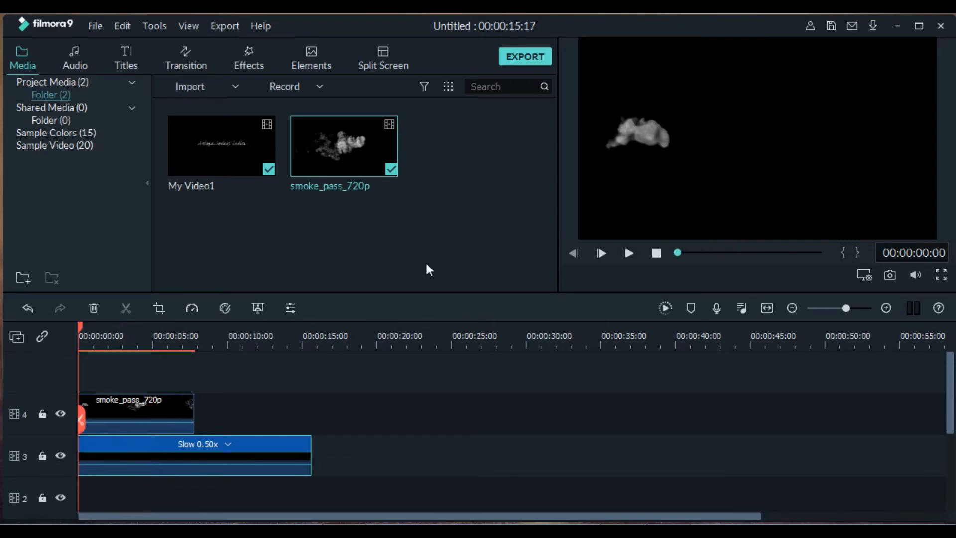
click(628, 254)
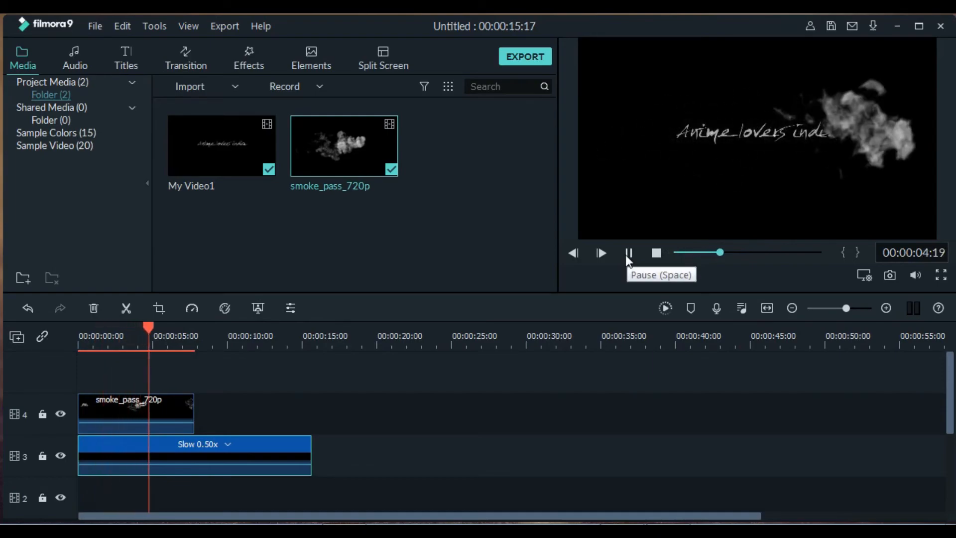
click(628, 255)
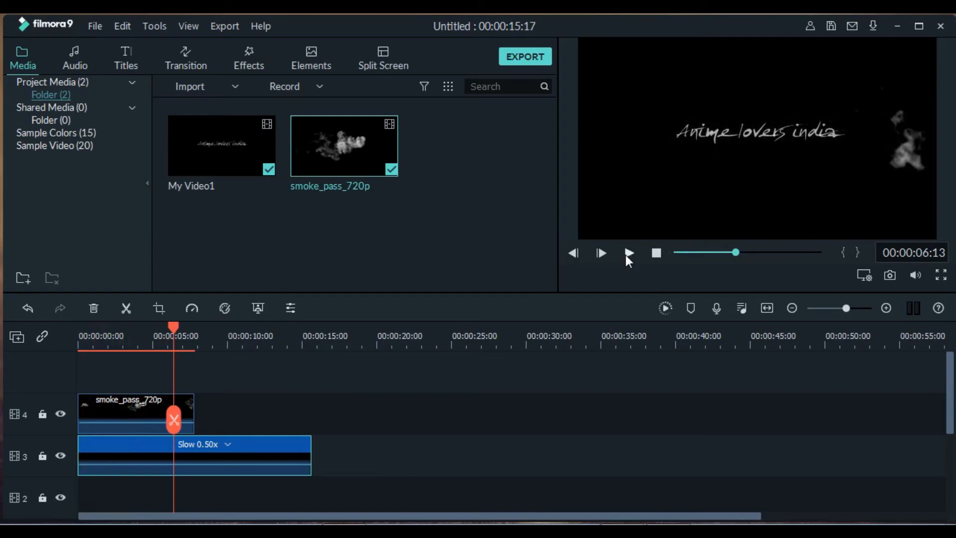
click(628, 254)
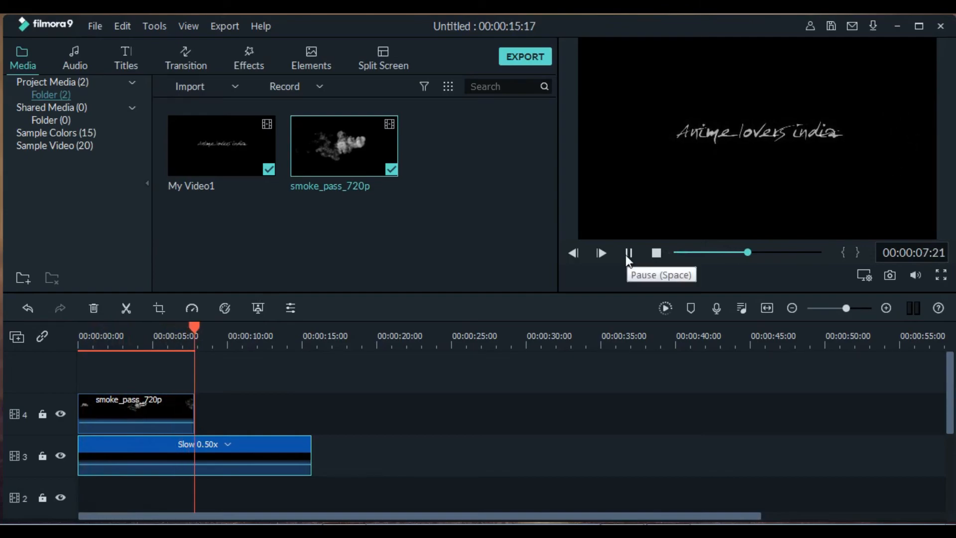
click(628, 253)
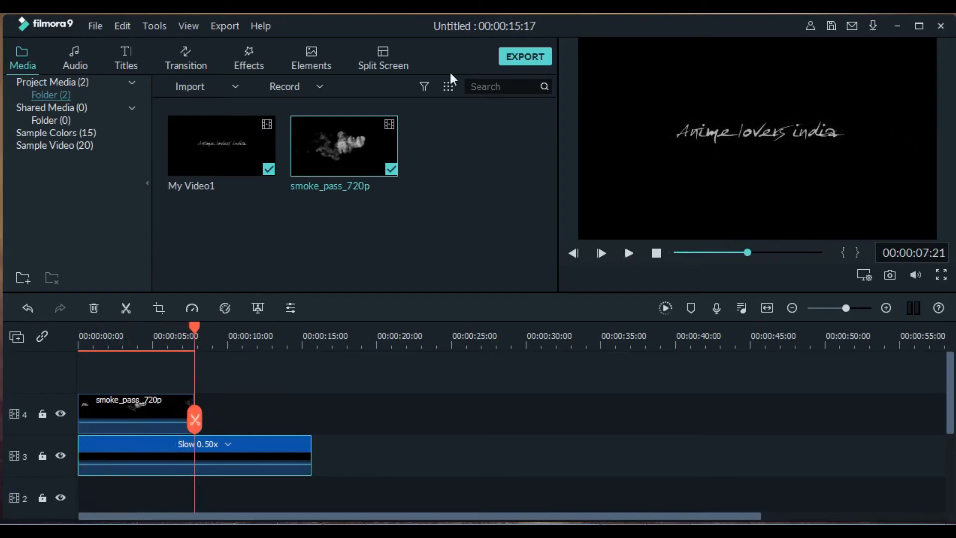
Step: Export the composite to the Desktop as an MP4 named My Video, with GPU accelerated encoding enabled
click(505, 64)
click(604, 285)
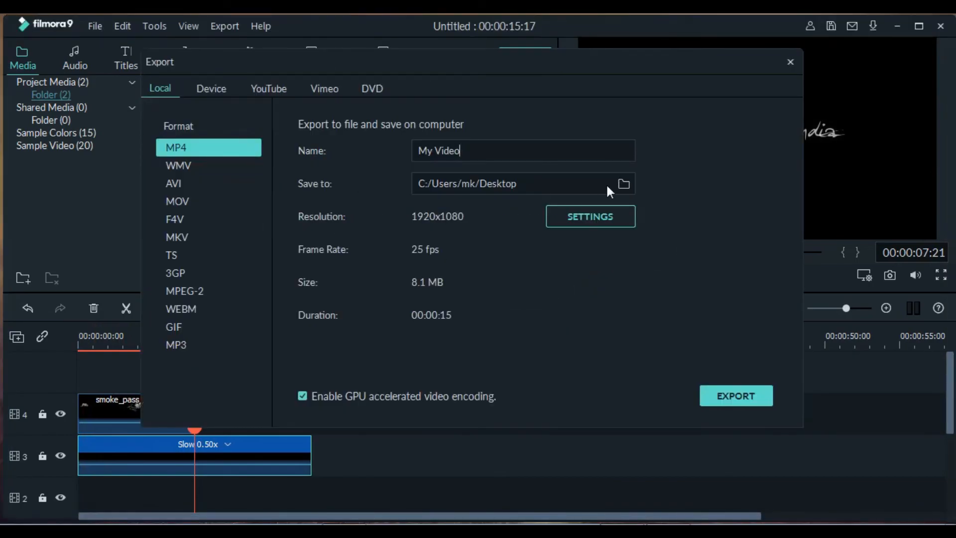
click(623, 183)
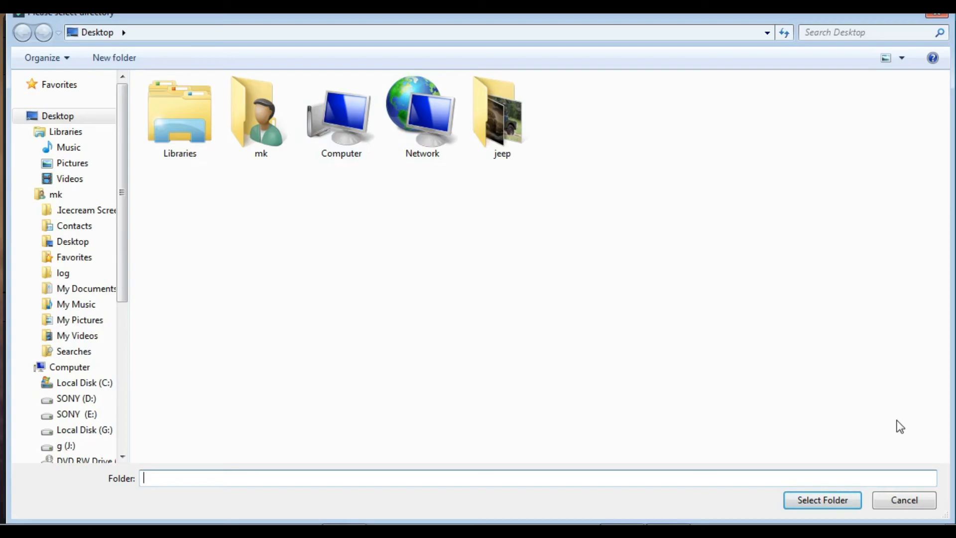
click(813, 501)
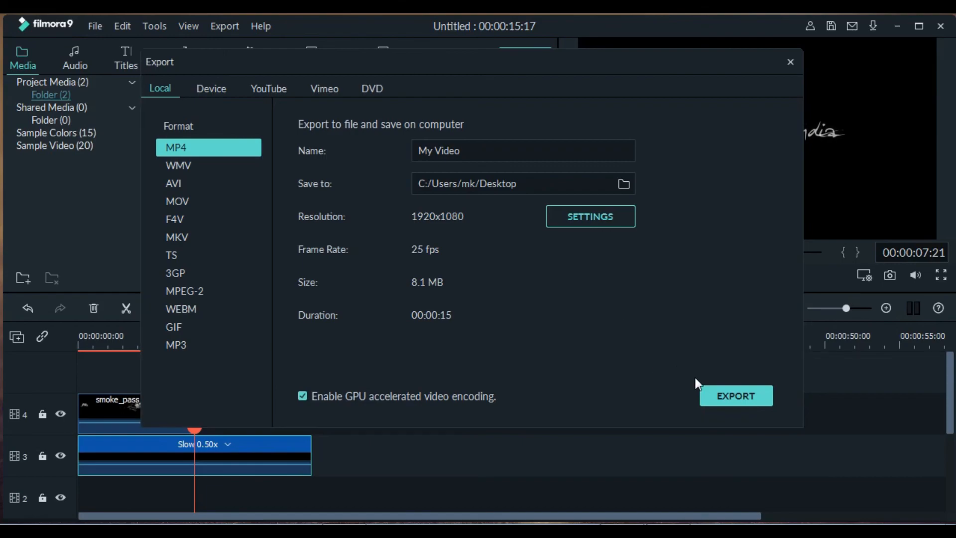
click(712, 391)
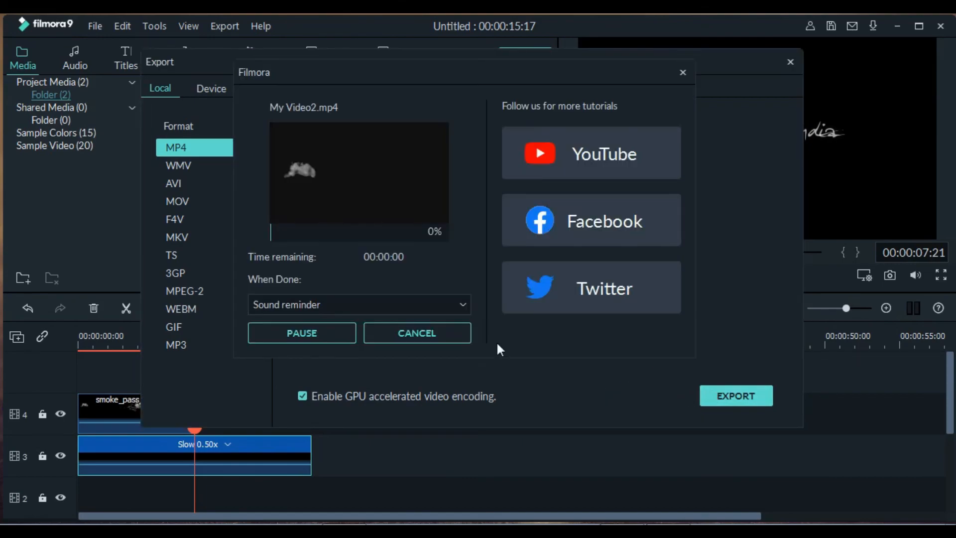